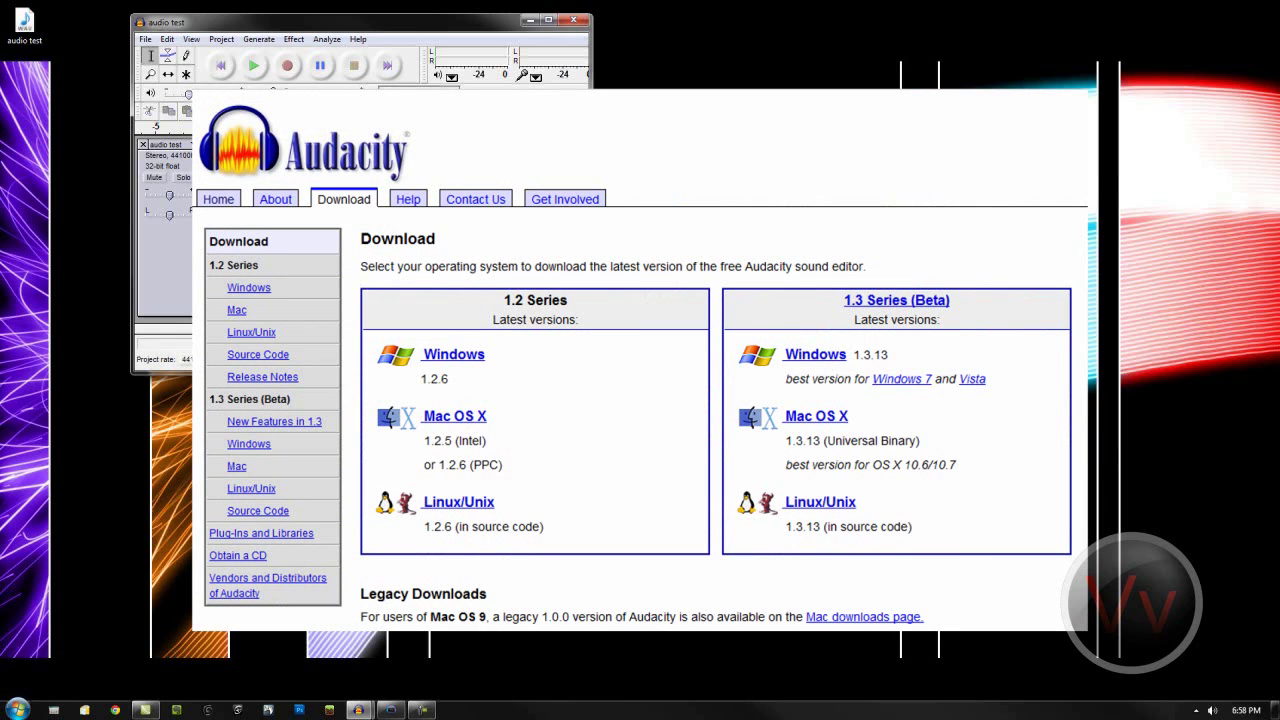
- Check in Audacity's Audio I/O preferences that recording comes from the Yeti microphone
click(147, 40)
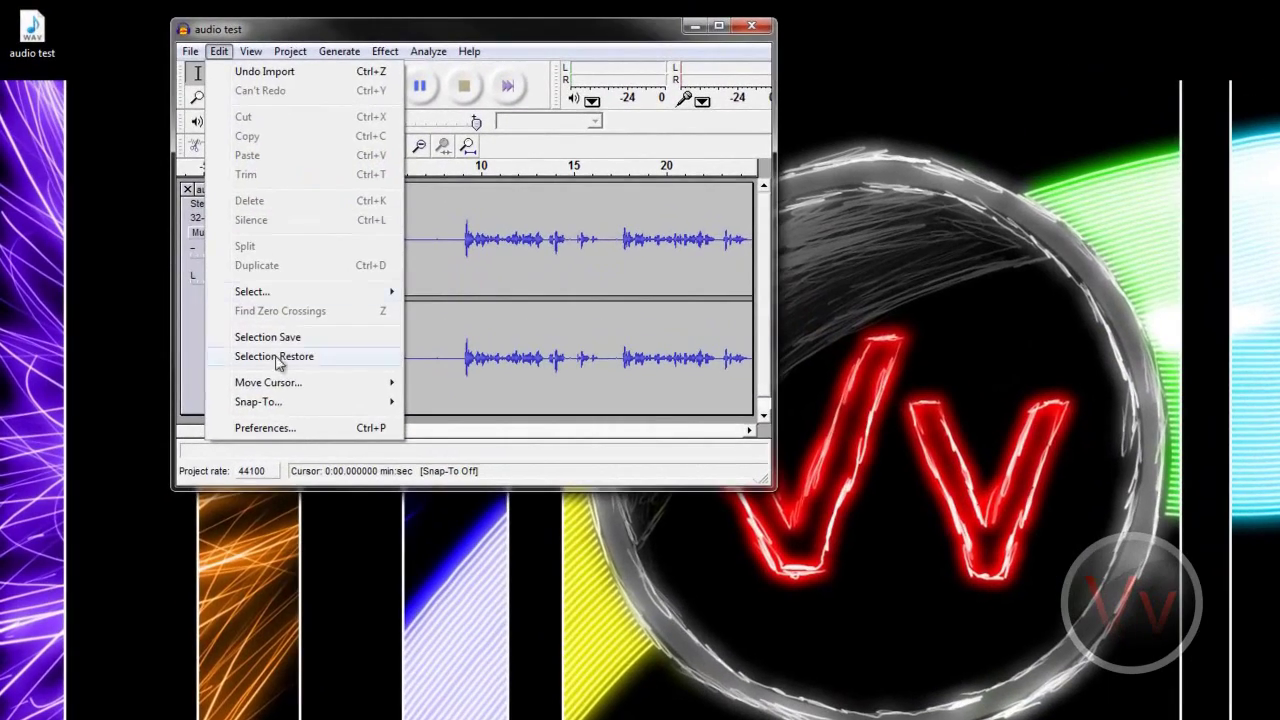
click(262, 428)
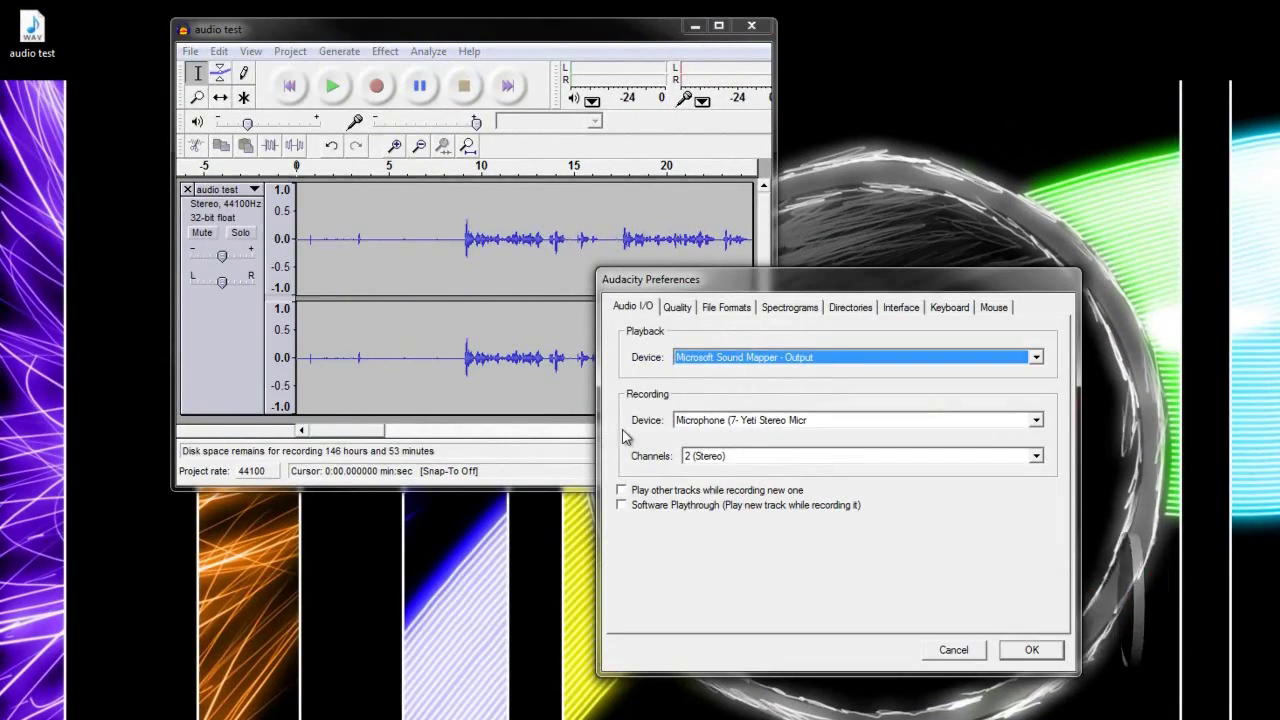
click(1024, 650)
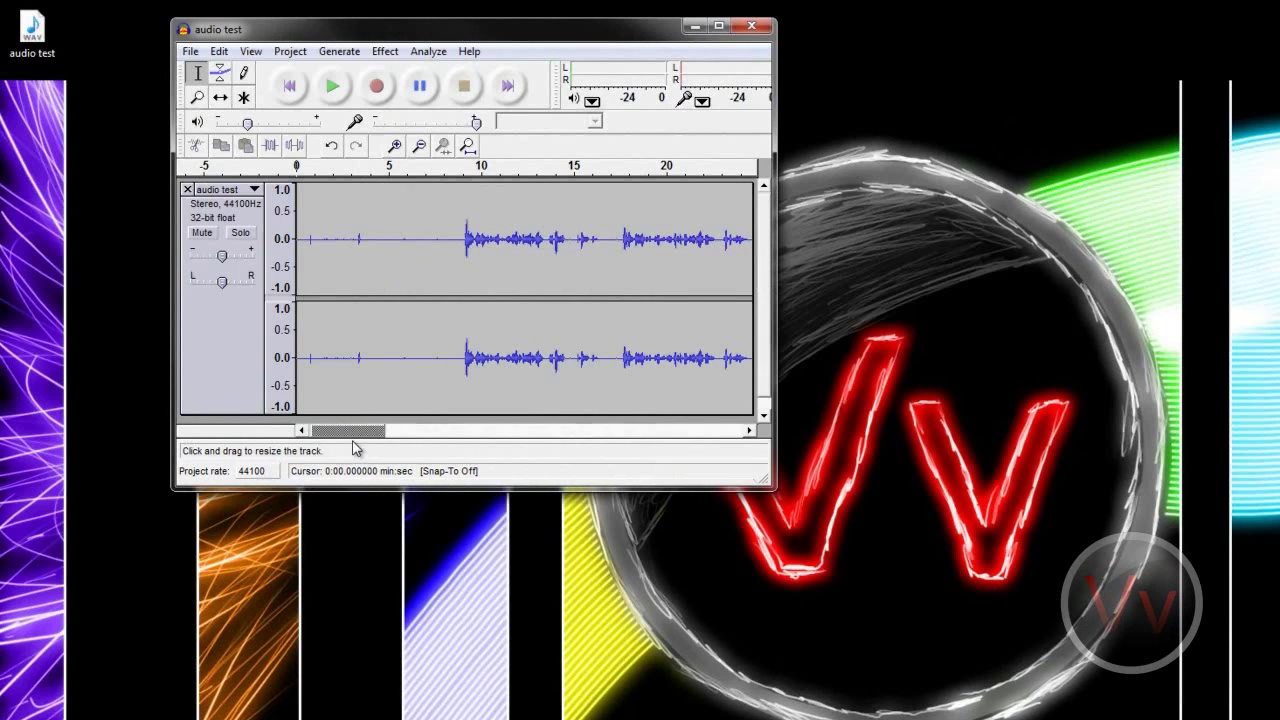
- Quit Audacity without saving changes to the audio test recording
mouse_move(364, 432)
mouse_down()
mouse_move(520, 434)
mouse_move(366, 434)
mouse_up()
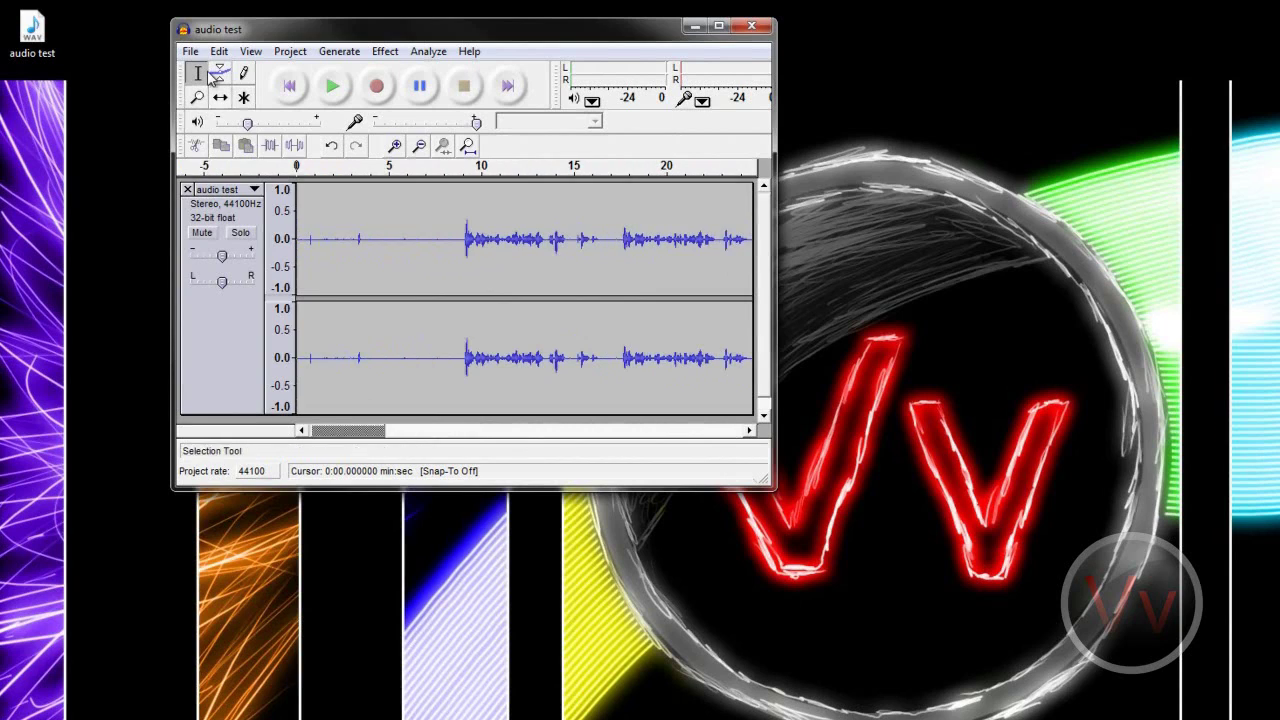
click(192, 51)
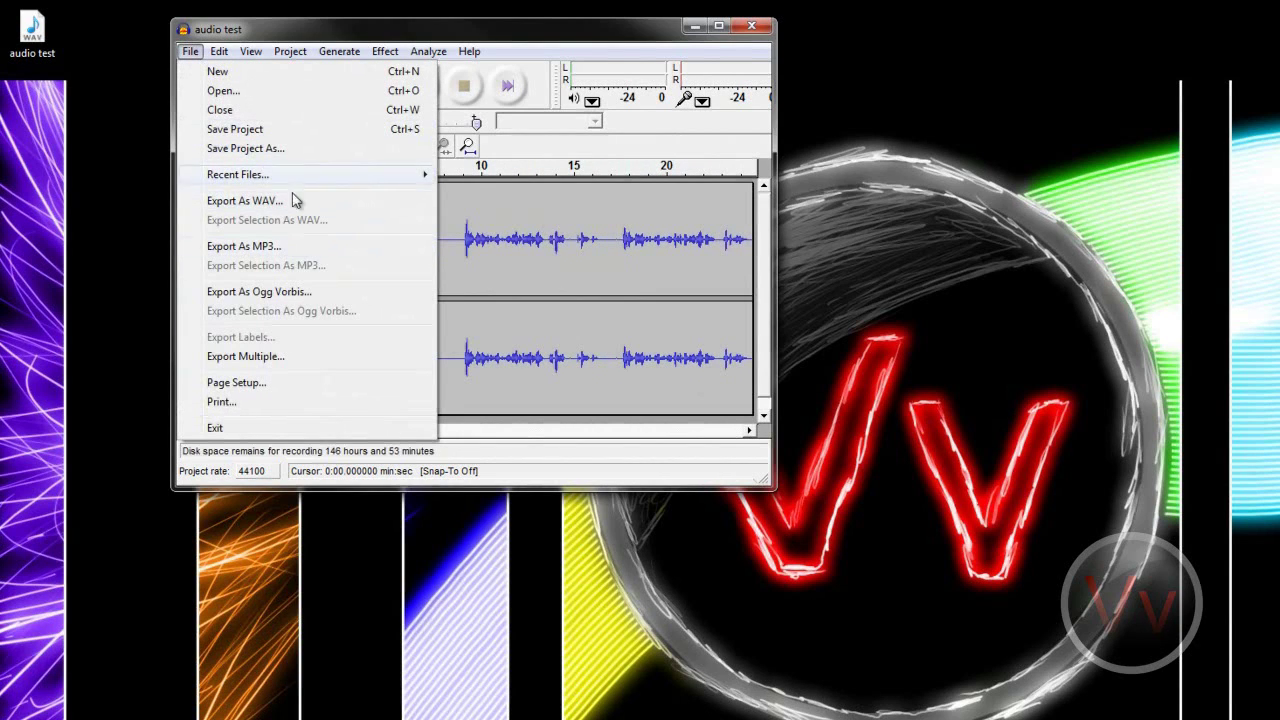
click(637, 38)
click(751, 25)
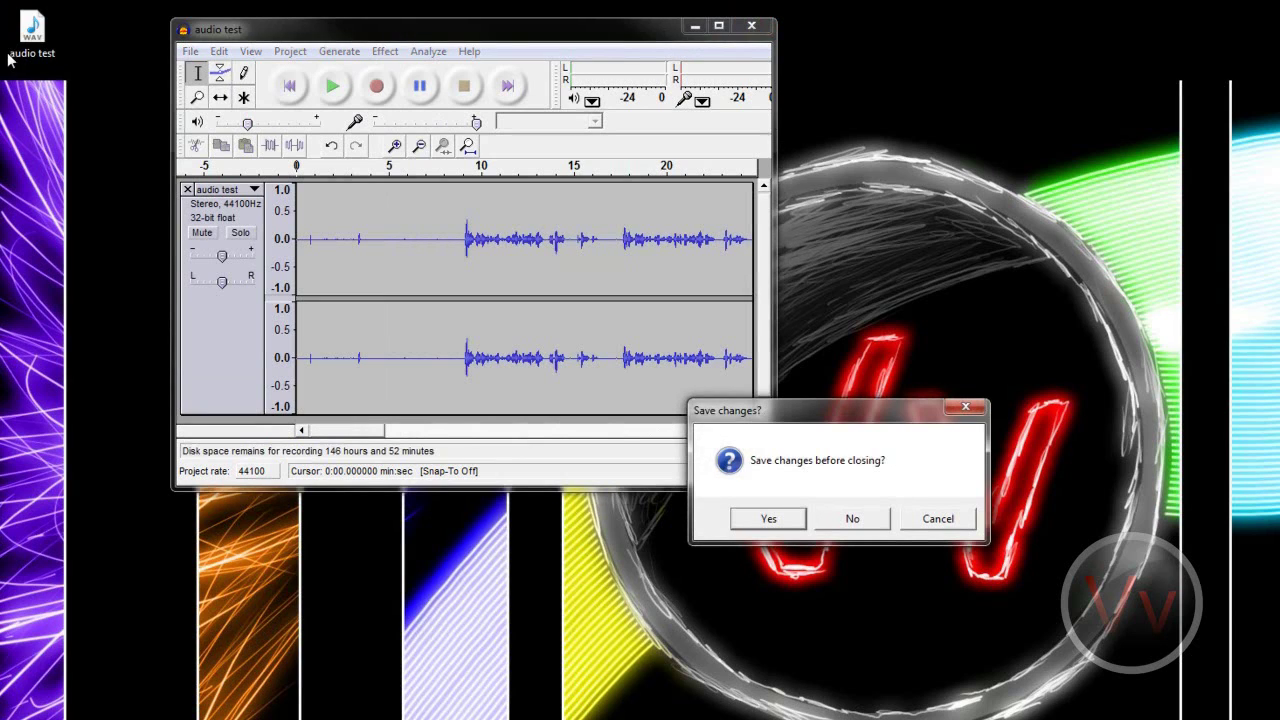
click(876, 519)
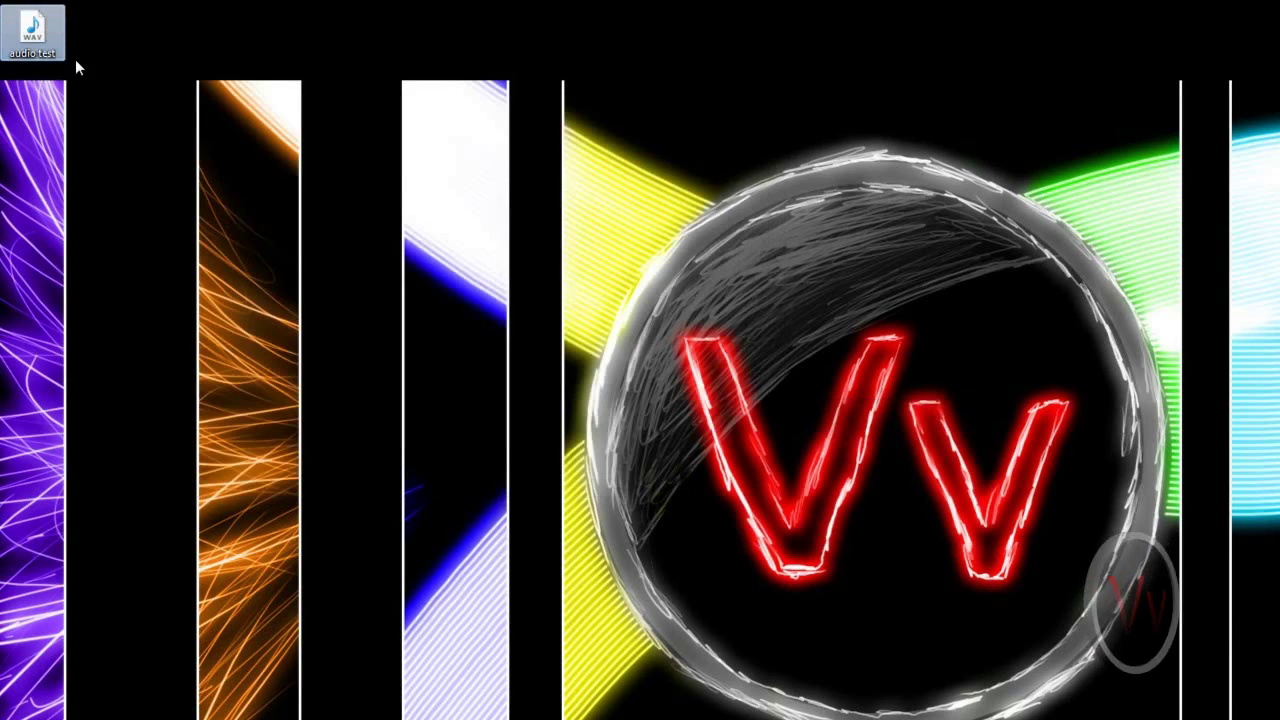
- Copy the M4H01373 clip from the removable disk's MP_ROOT > 100MNV01 folder to the desktop
key(super)
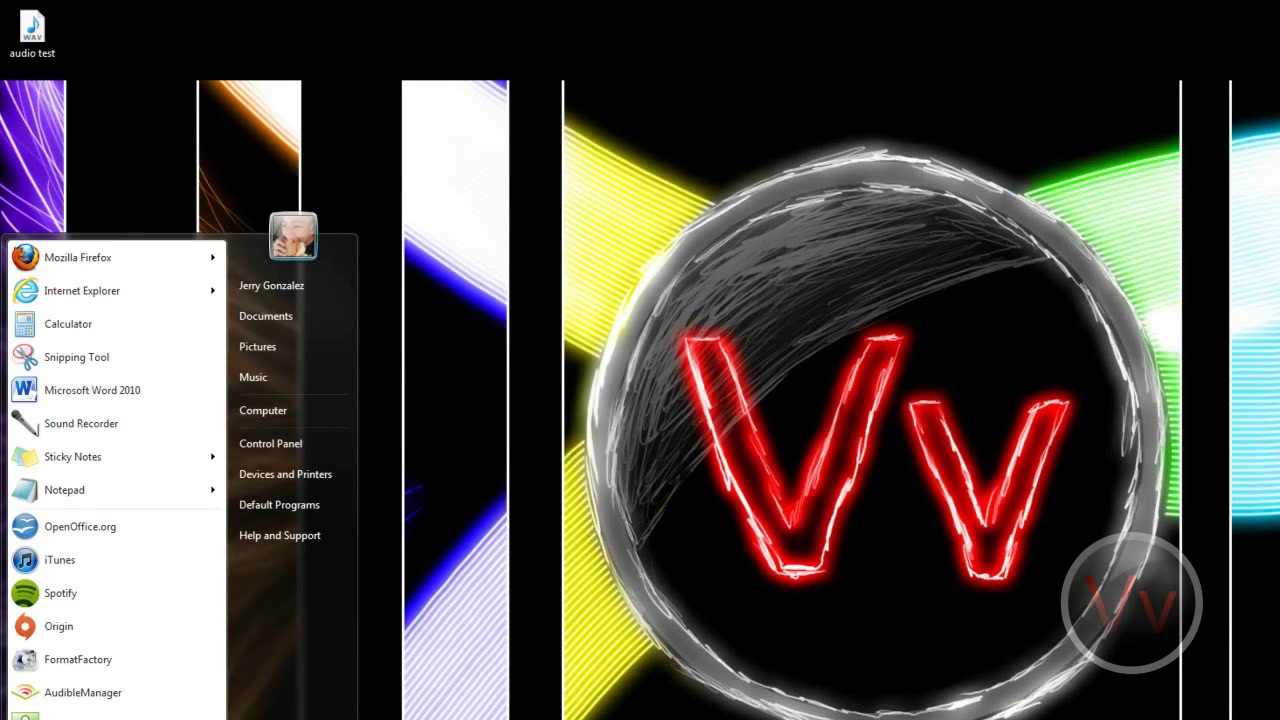
click(810, 626)
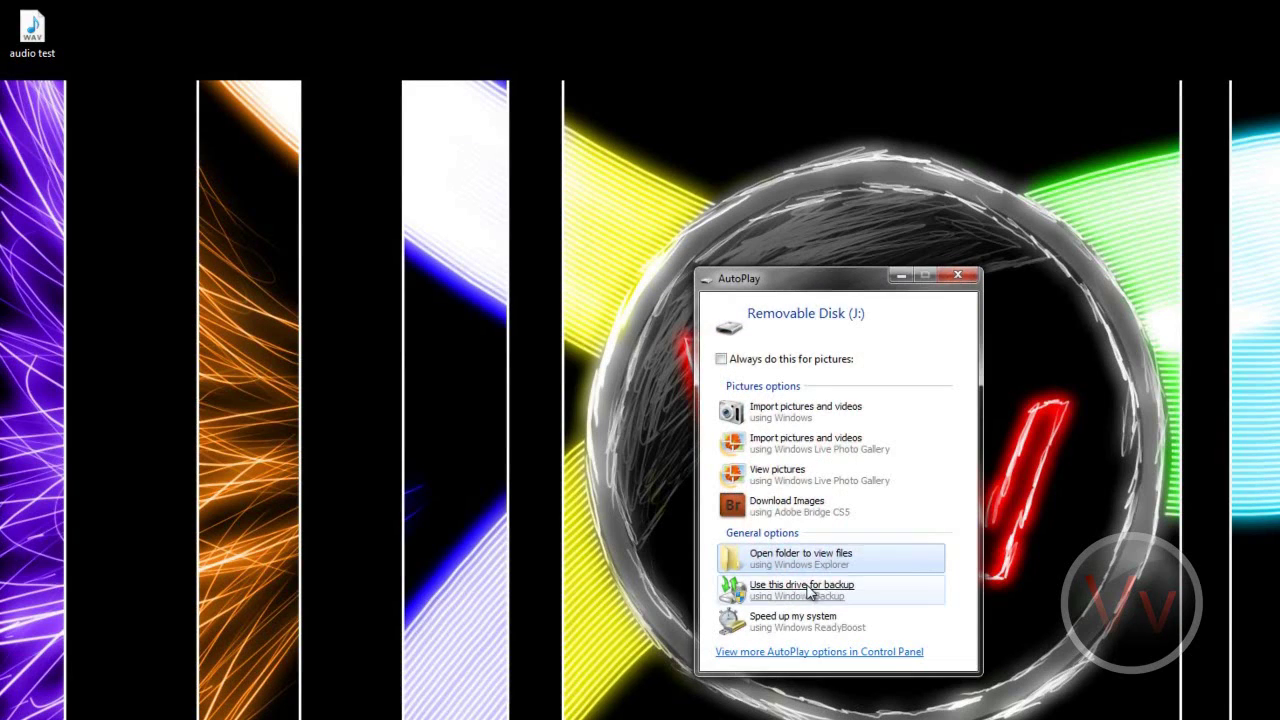
click(807, 554)
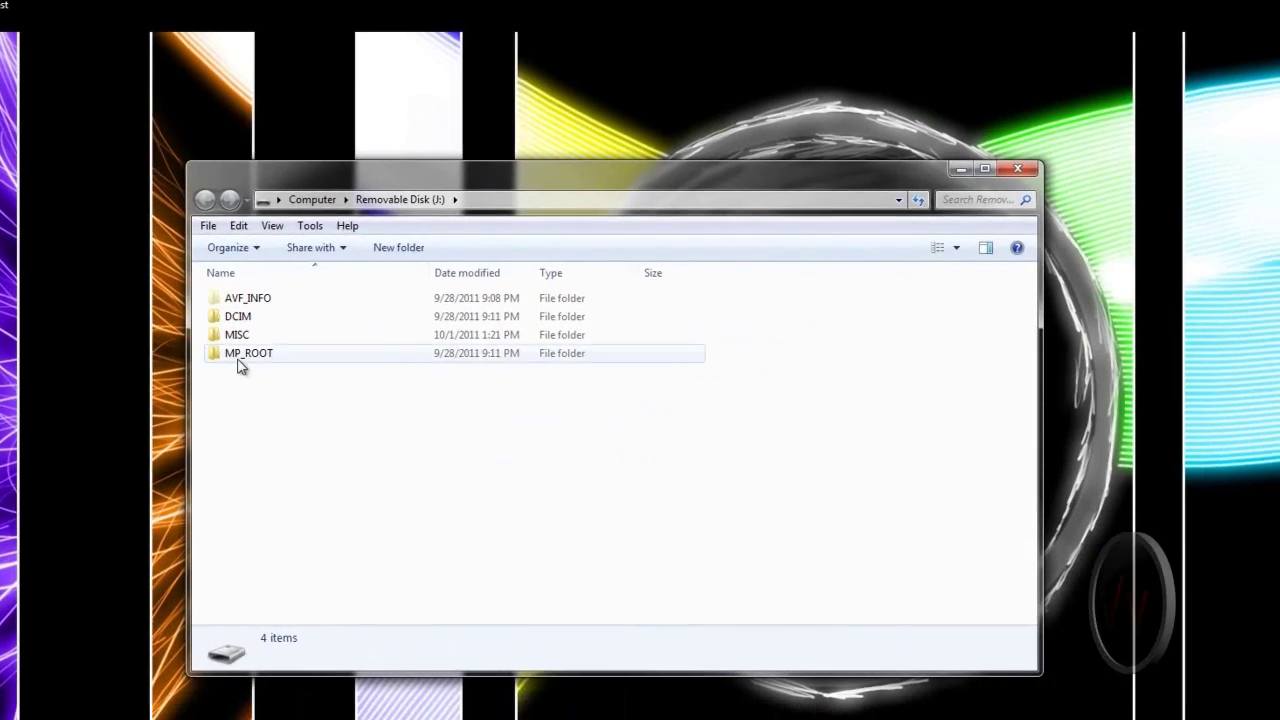
double_click(283, 410)
double_click(197, 256)
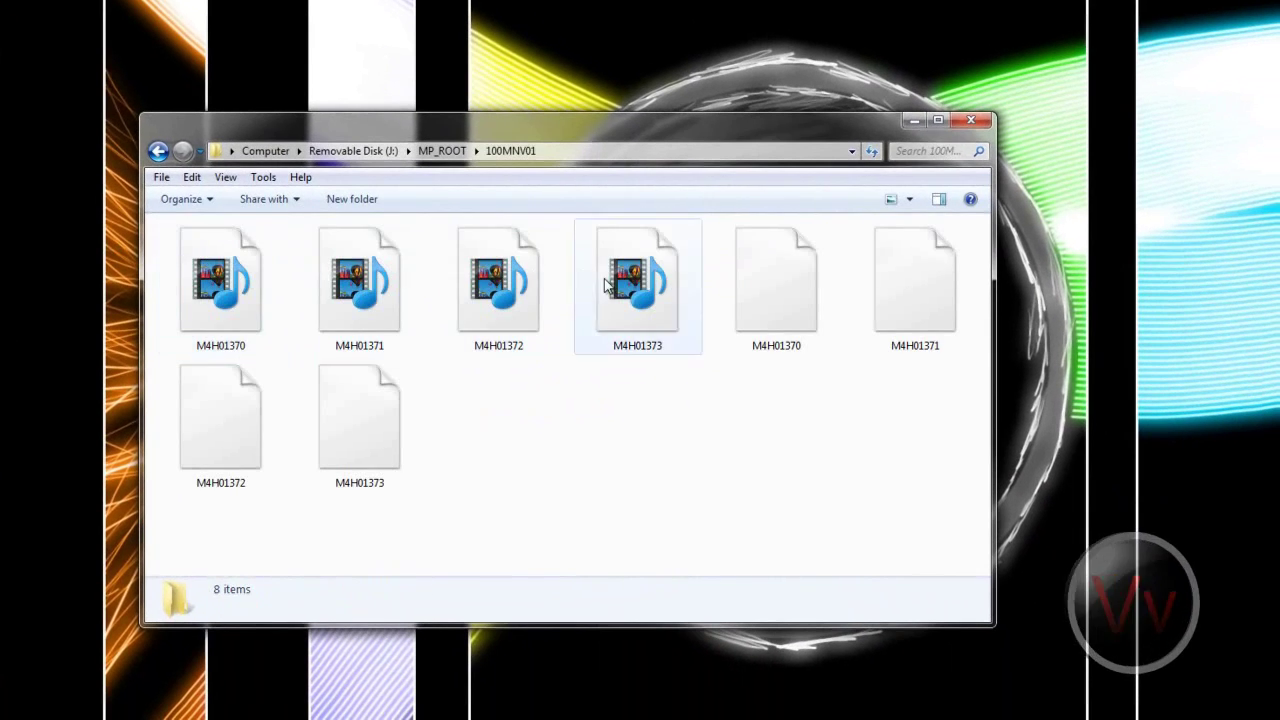
click(653, 290)
drag(623, 205, 588, 95)
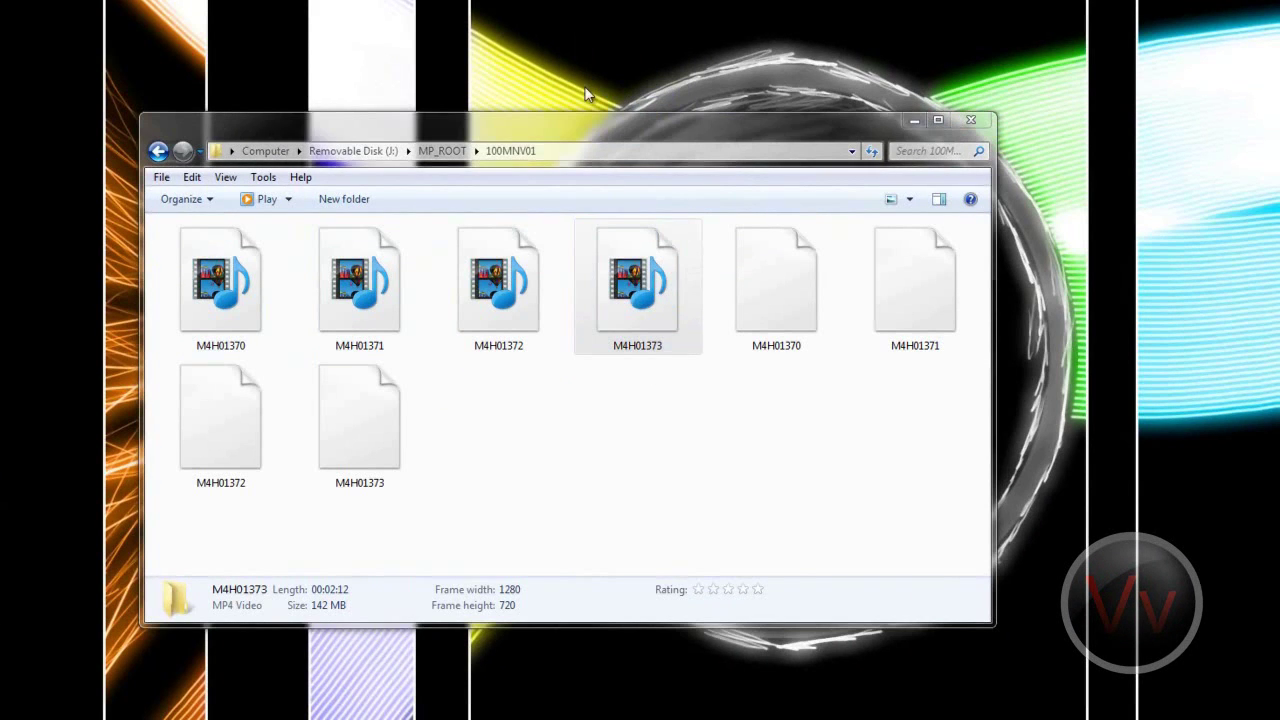
- Close Explorer and place the M4H01373 desktop icon beneath the audio test file
click(986, 121)
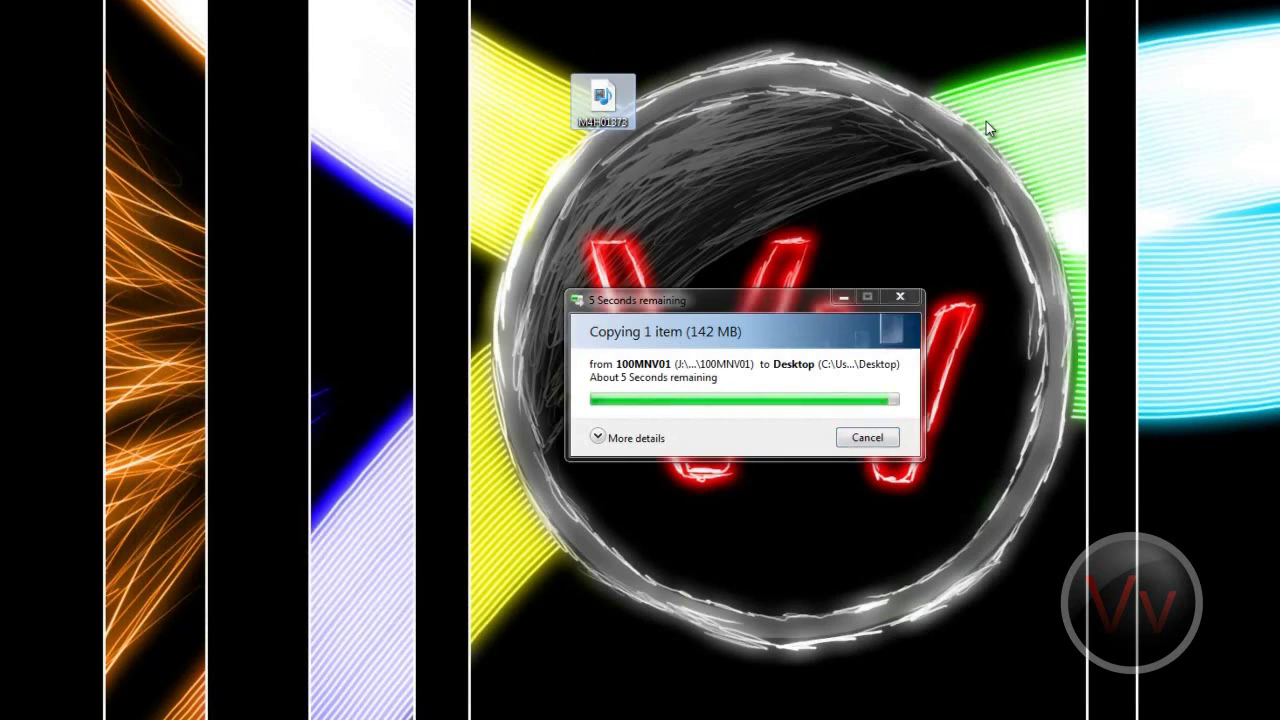
click(713, 101)
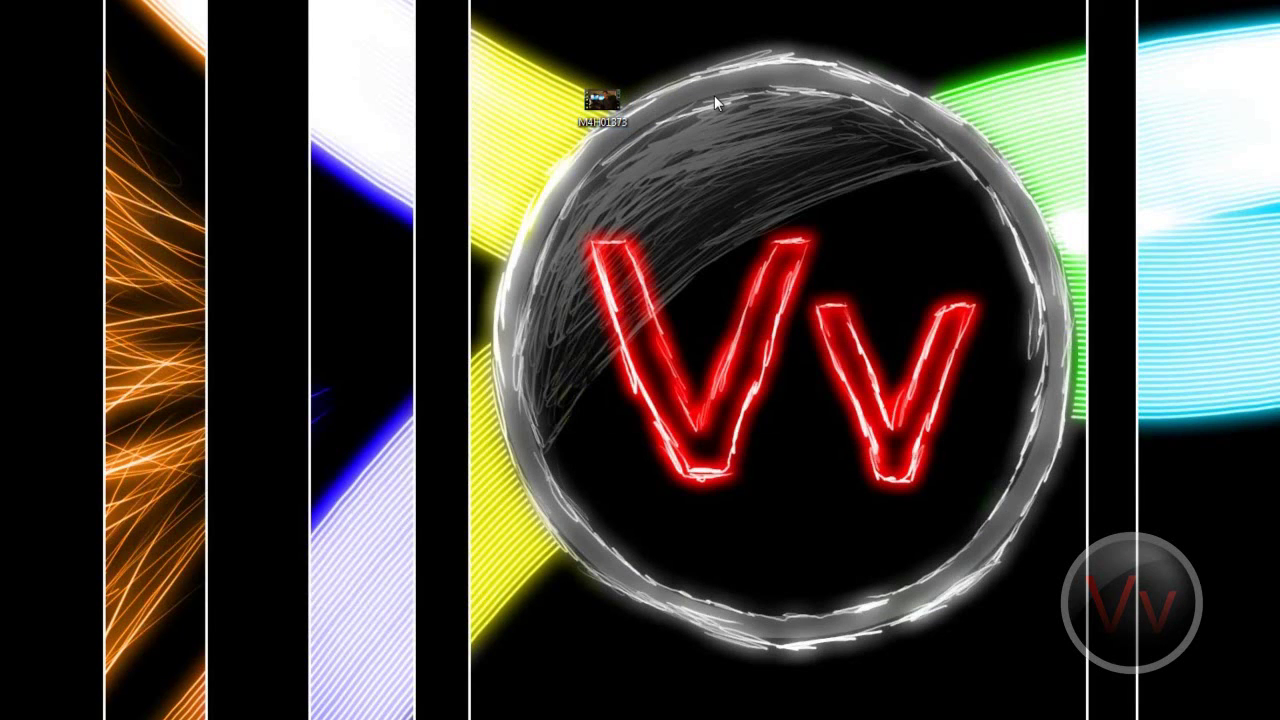
click(602, 100)
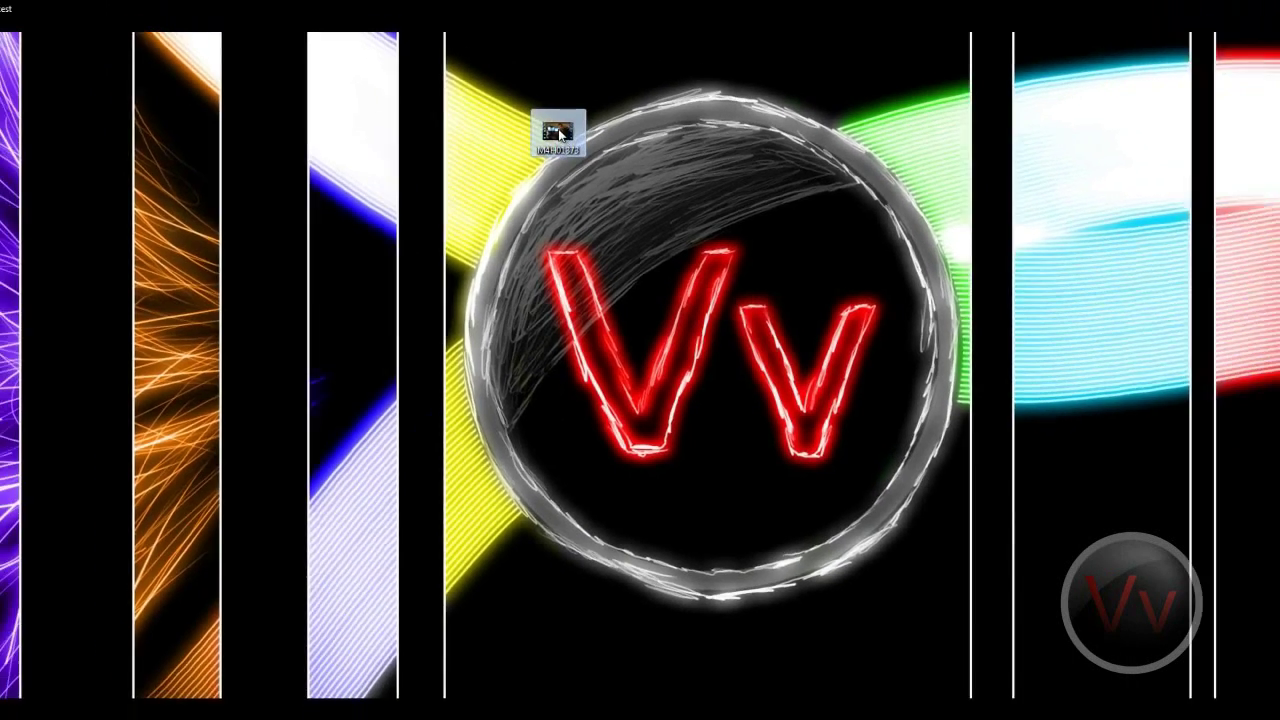
drag(560, 133, 59, 23)
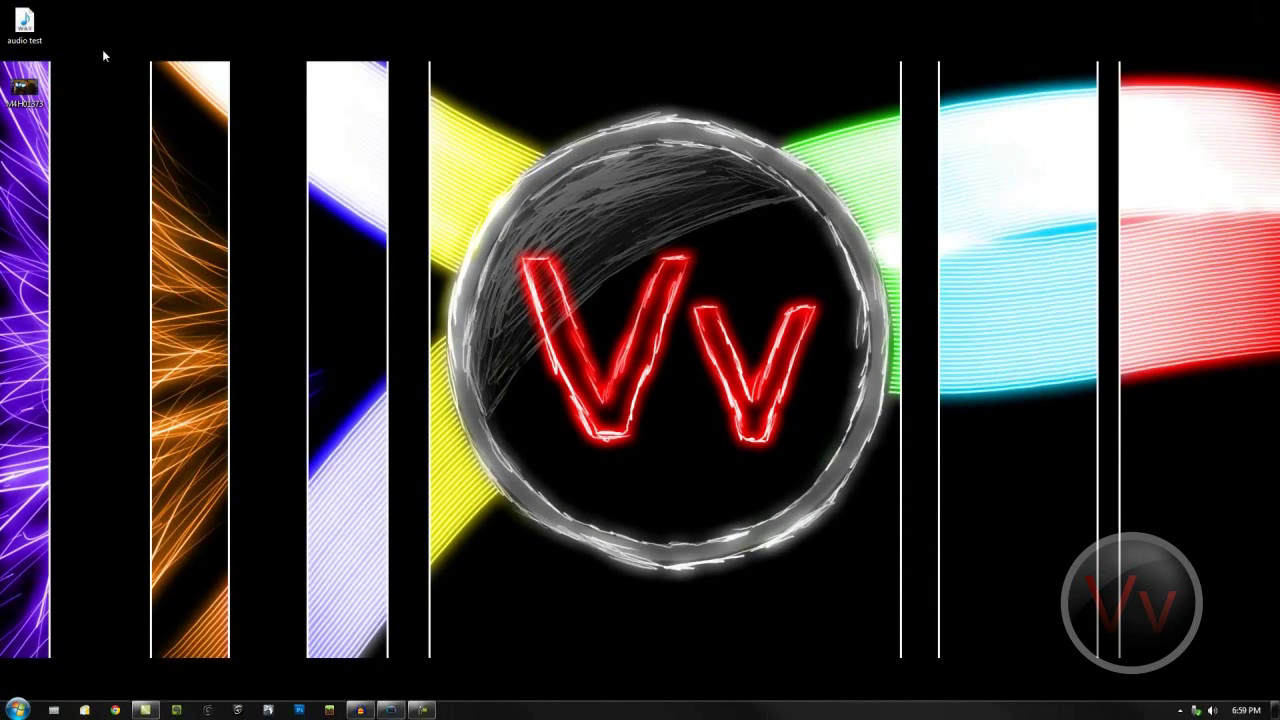
click(24, 25)
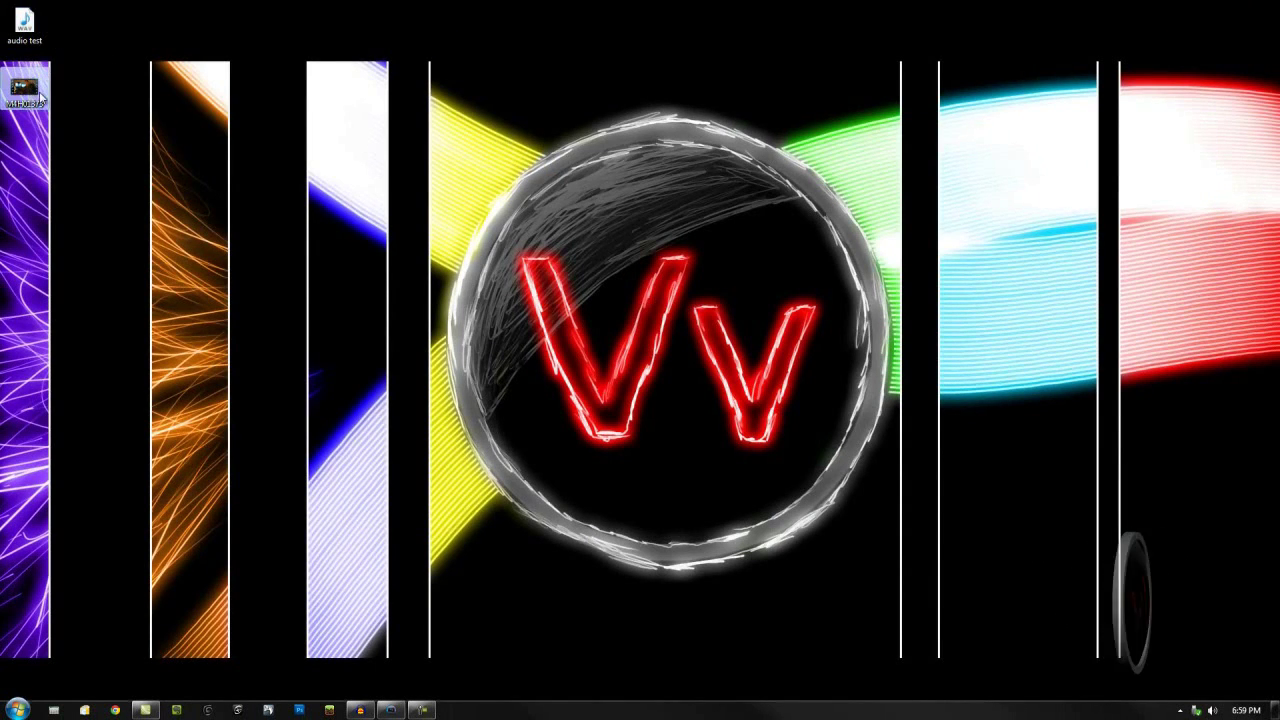
- Import M4H01373 and audio test.wav into the Vegas Project Media
click(391, 710)
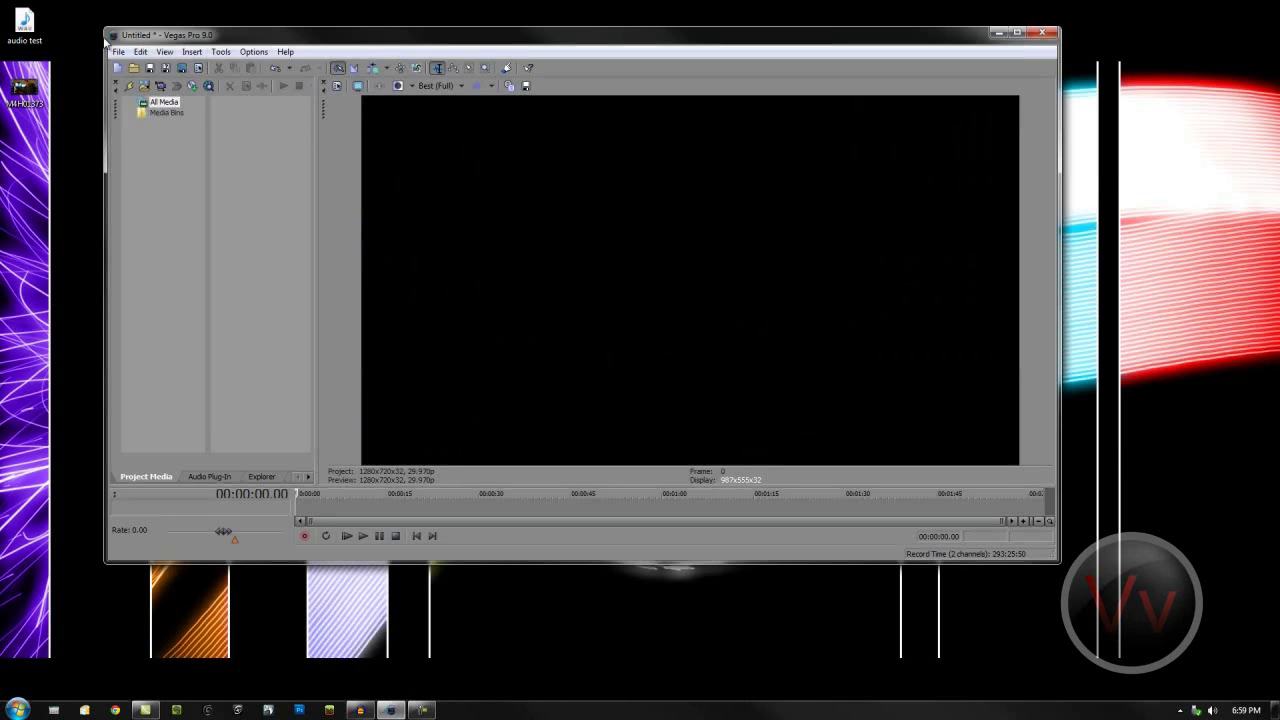
click(24, 25)
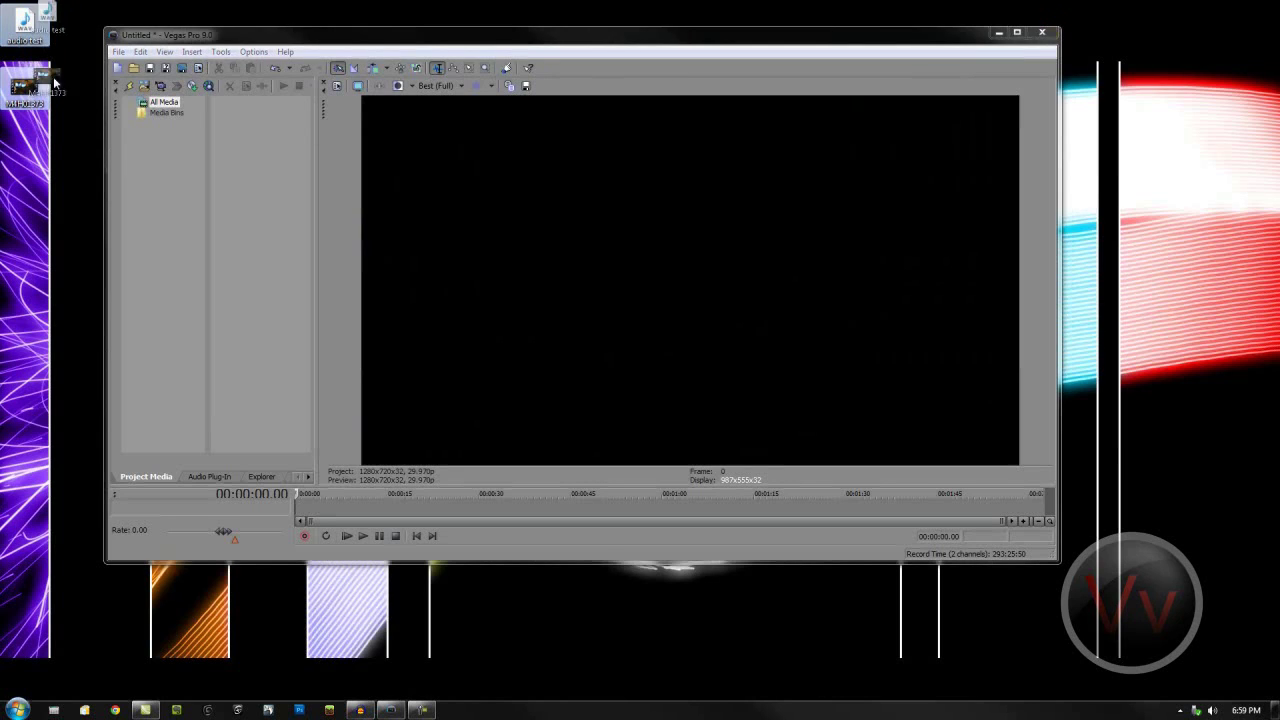
drag(257, 182, 257, 182)
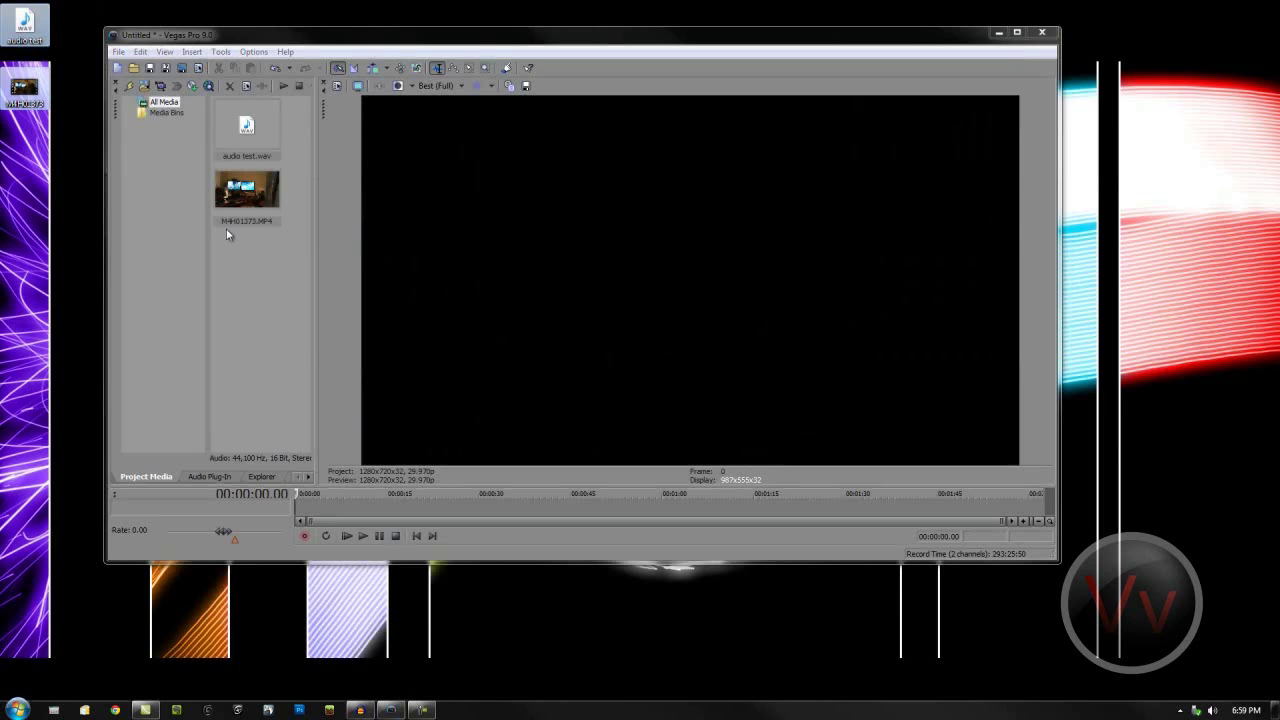
- Add M4H01373 and audio test.wav to the maximized timeline as tracks, cursor near 11 seconds
double_click(479, 37)
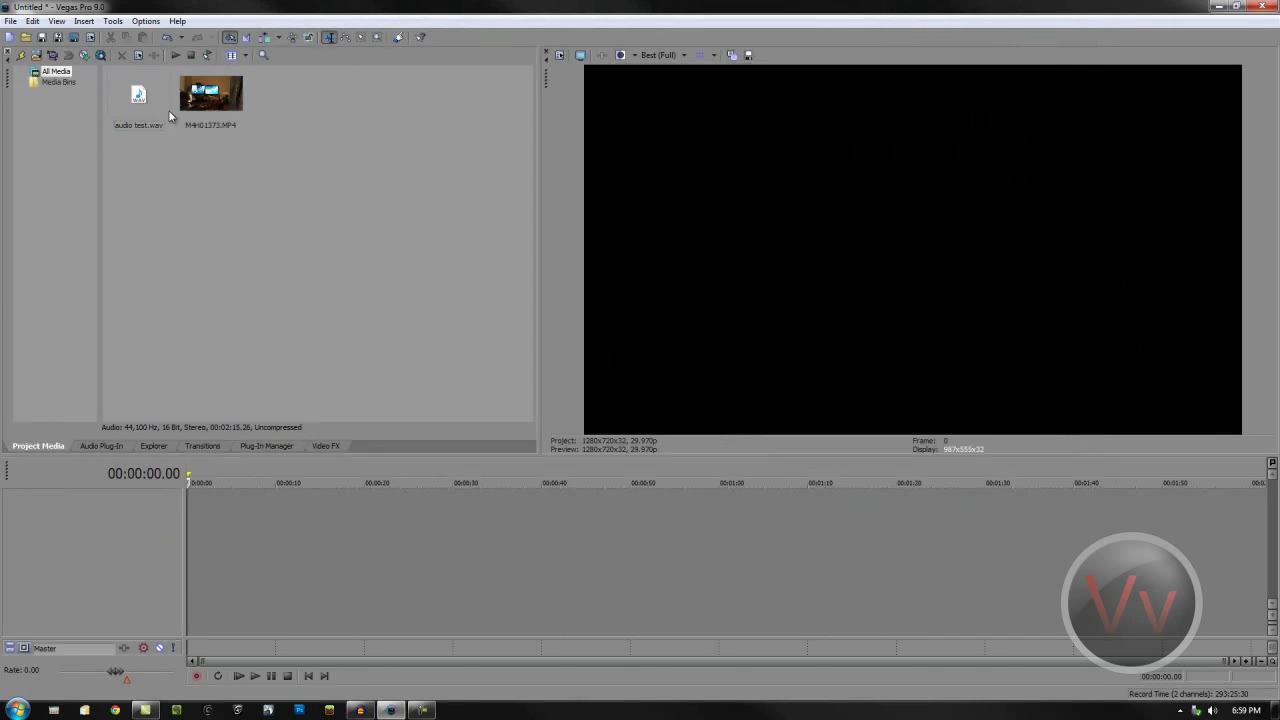
double_click(222, 122)
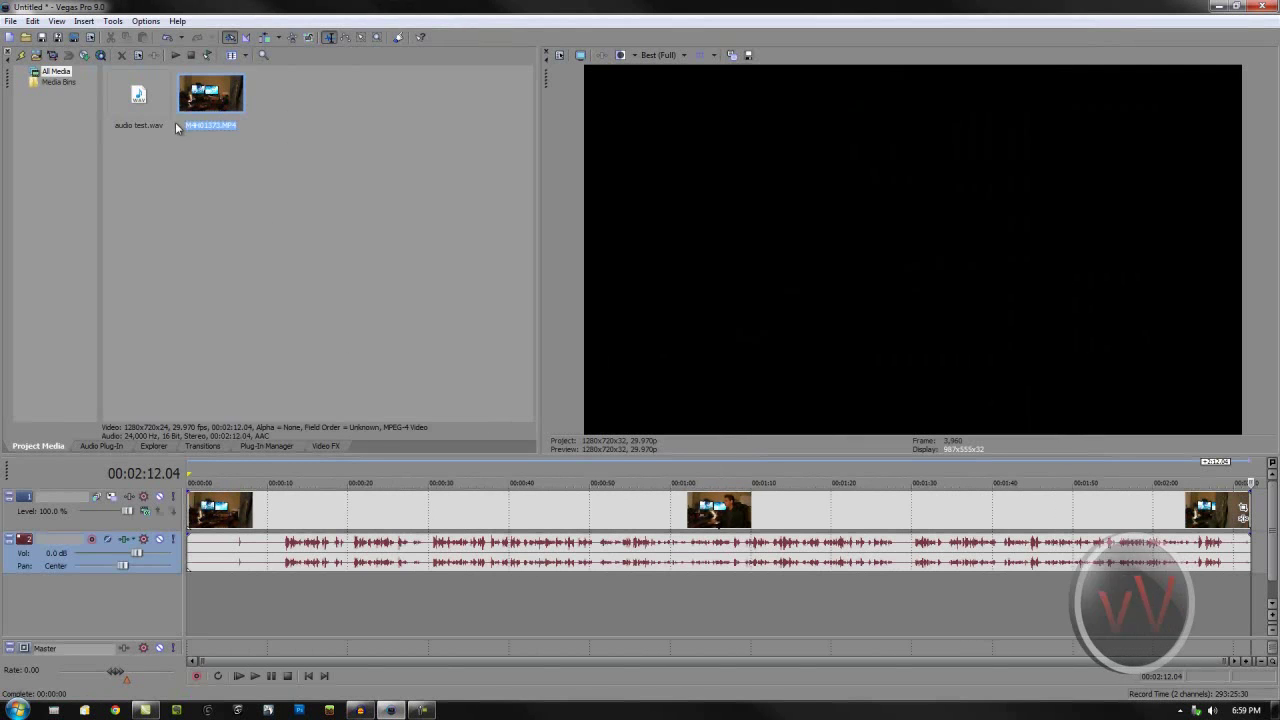
drag(138, 98, 174, 592)
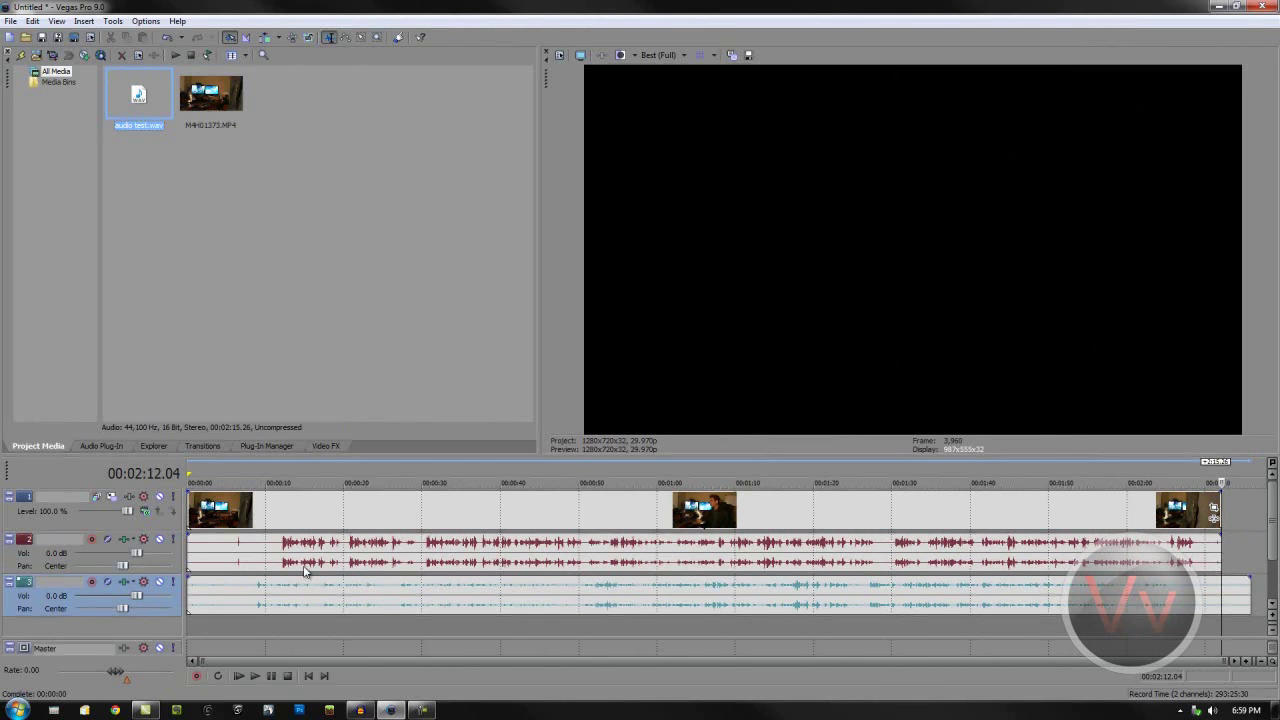
click(287, 517)
click(280, 520)
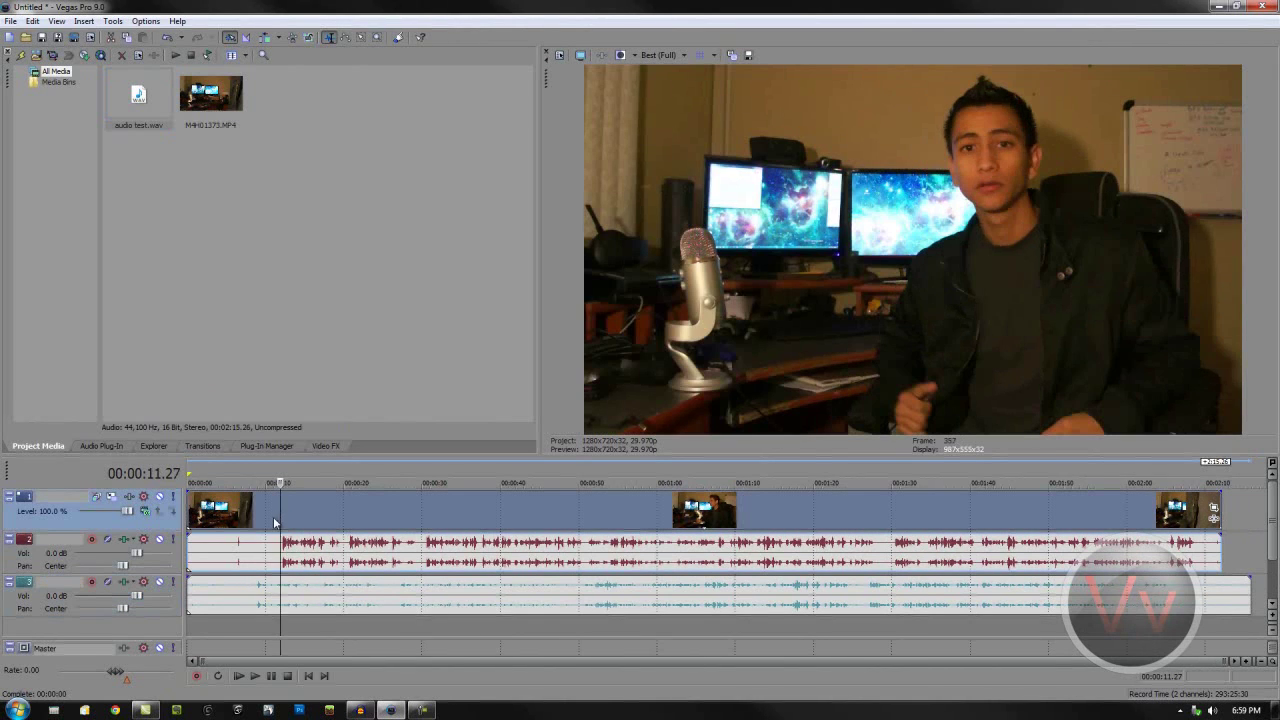
- Select the video and audio clips and place the cursor at 00:00:12.04 where the red waveform starts
scroll(284, 530, up, 10)
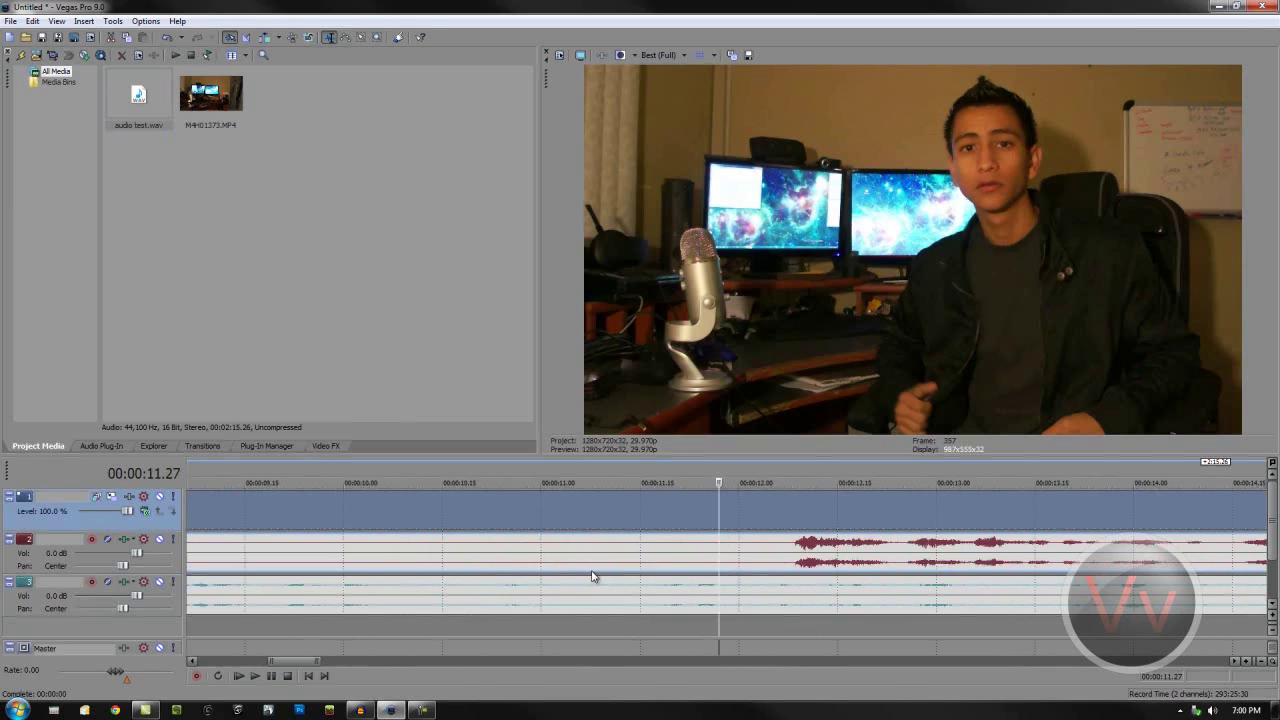
click(366, 600)
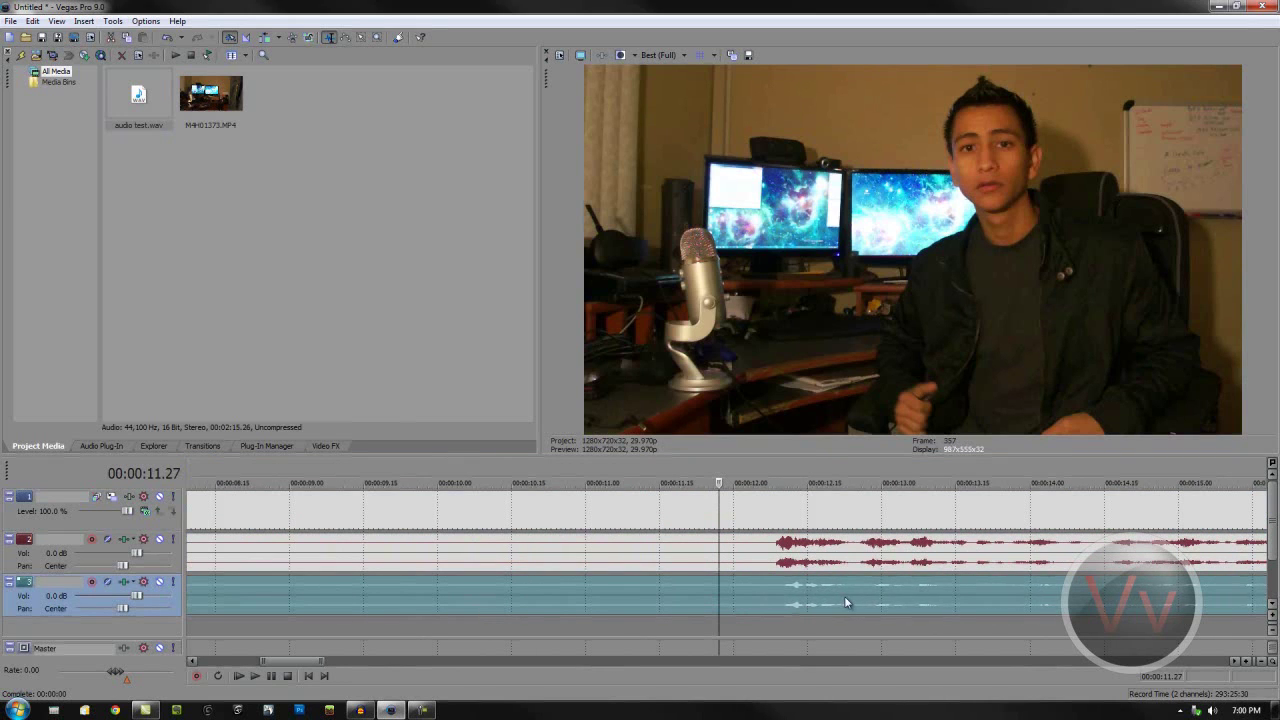
click(775, 525)
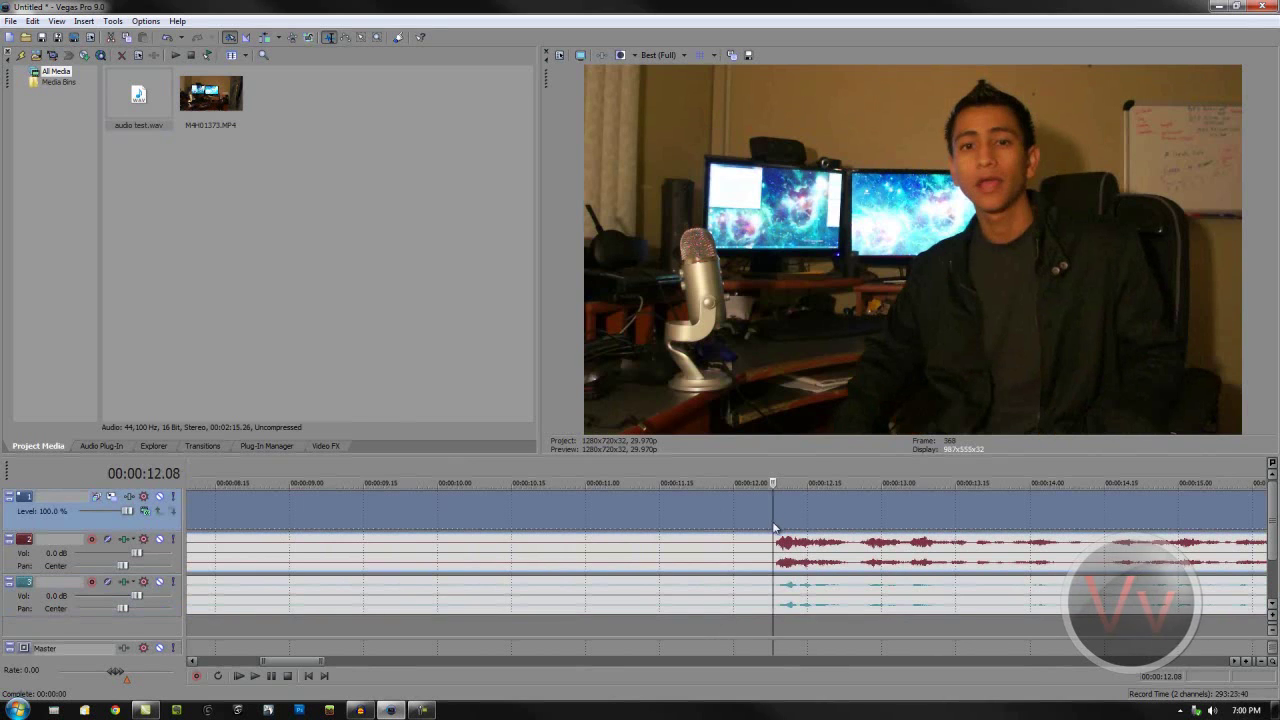
click(257, 676)
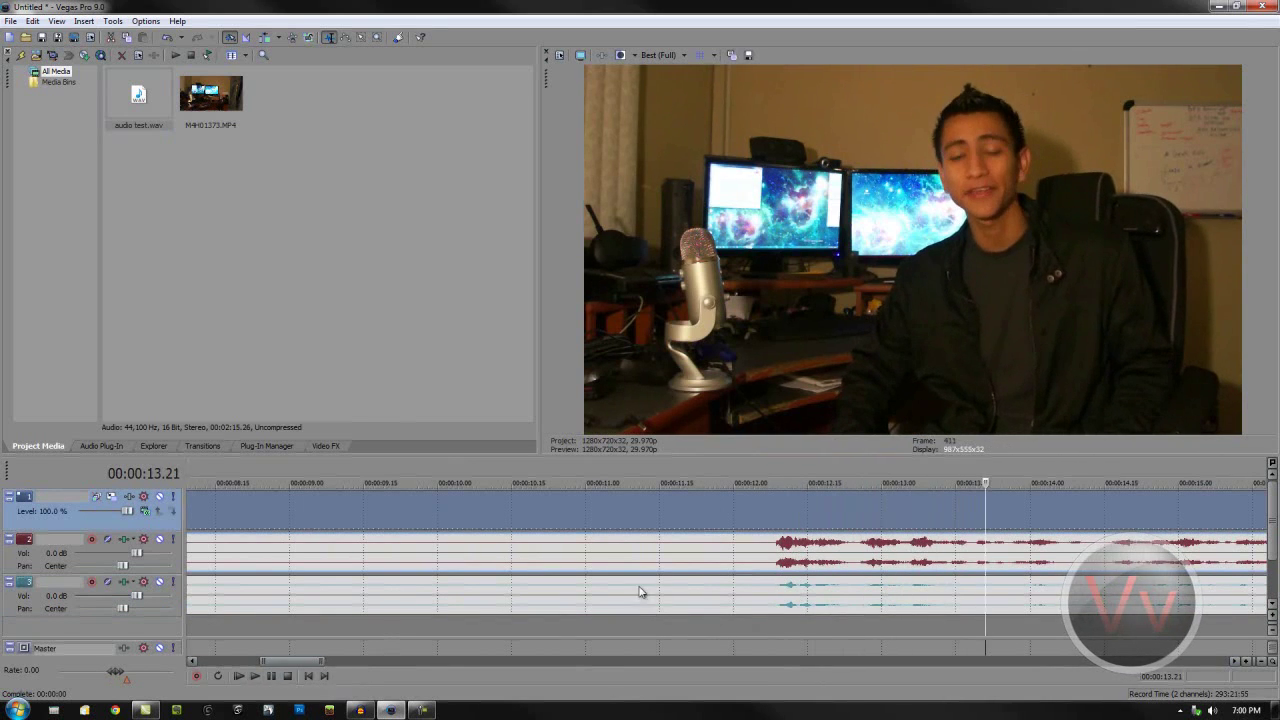
click(775, 521)
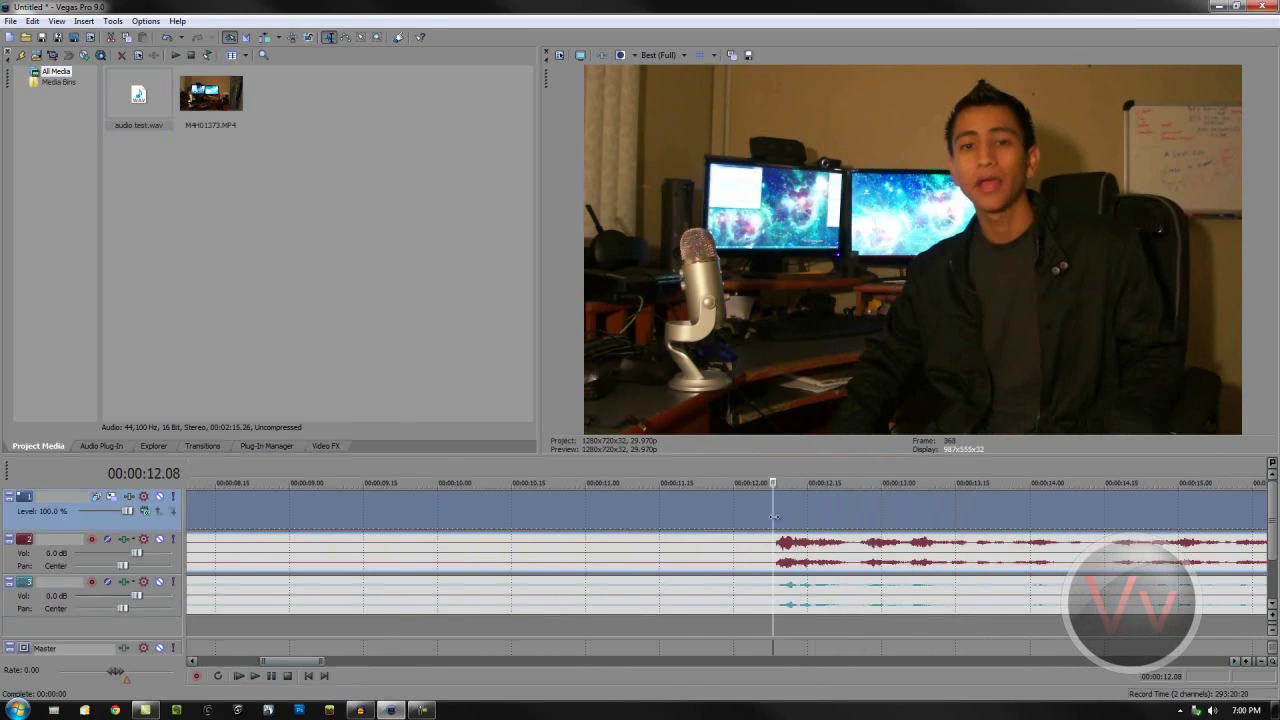
click(756, 518)
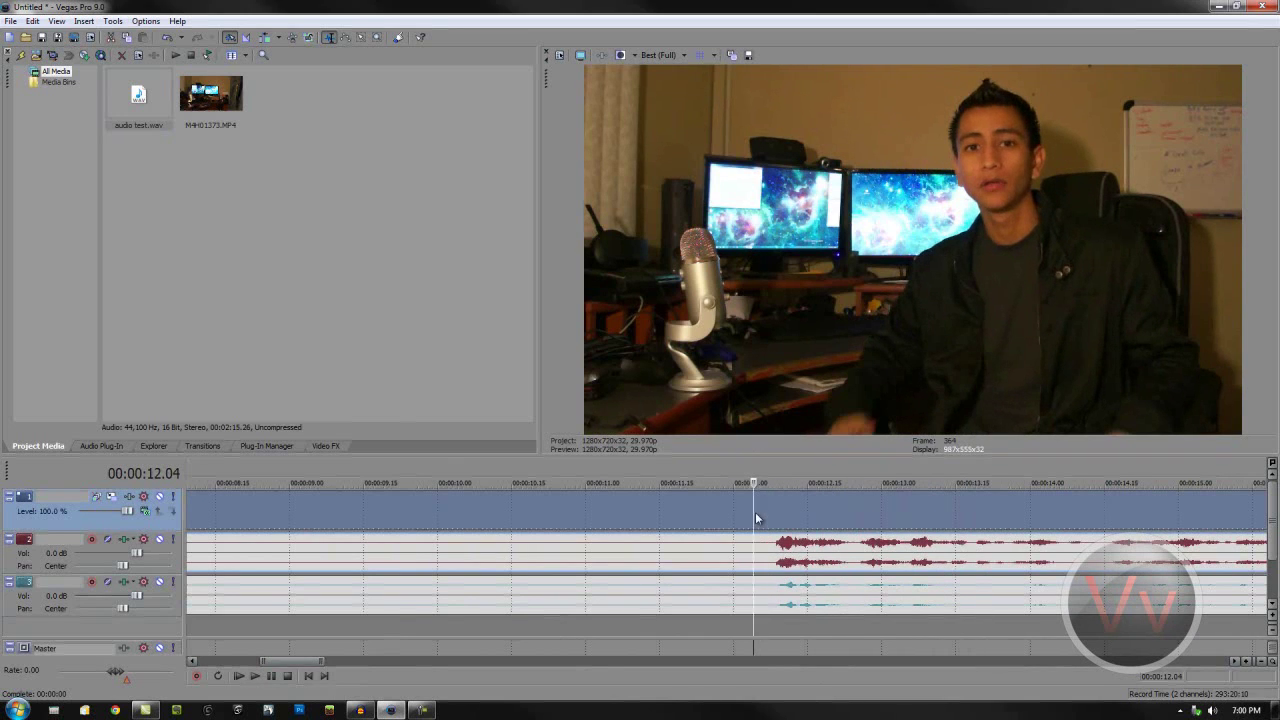
- Split the clips at 00:00:12.04 and slide the video to line up with the audio start
key(s)
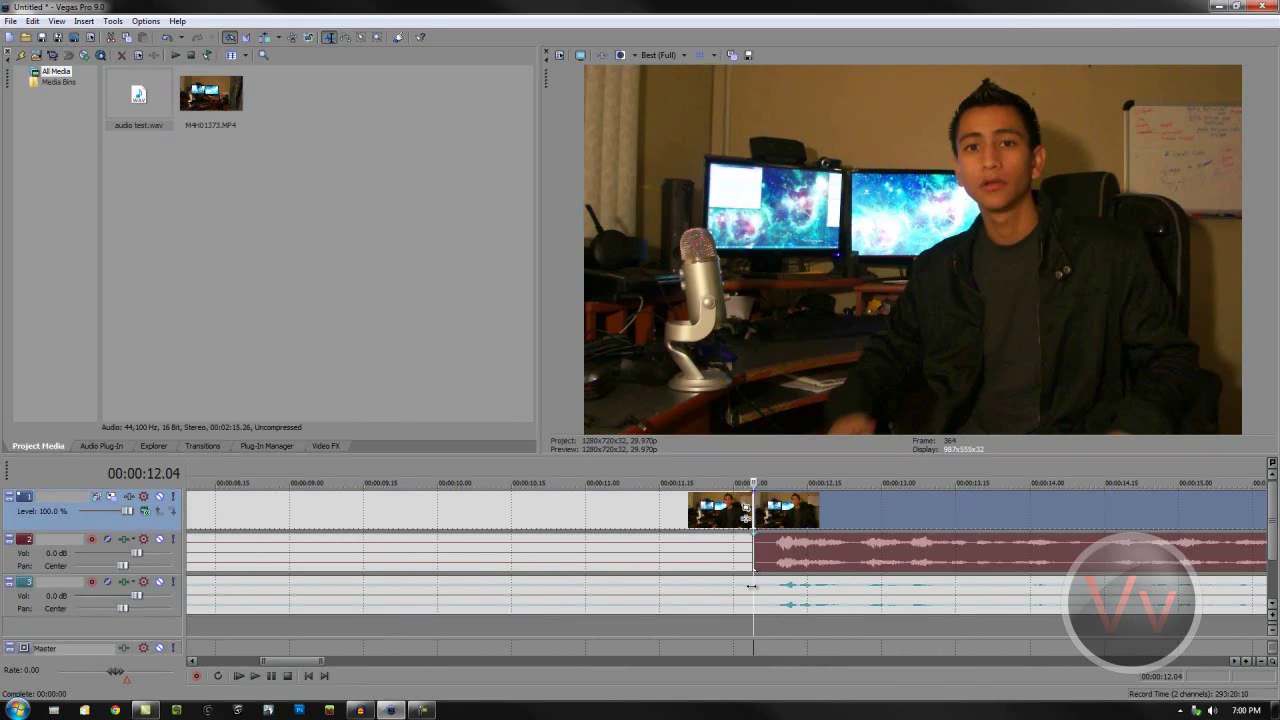
click(751, 586)
click(712, 603)
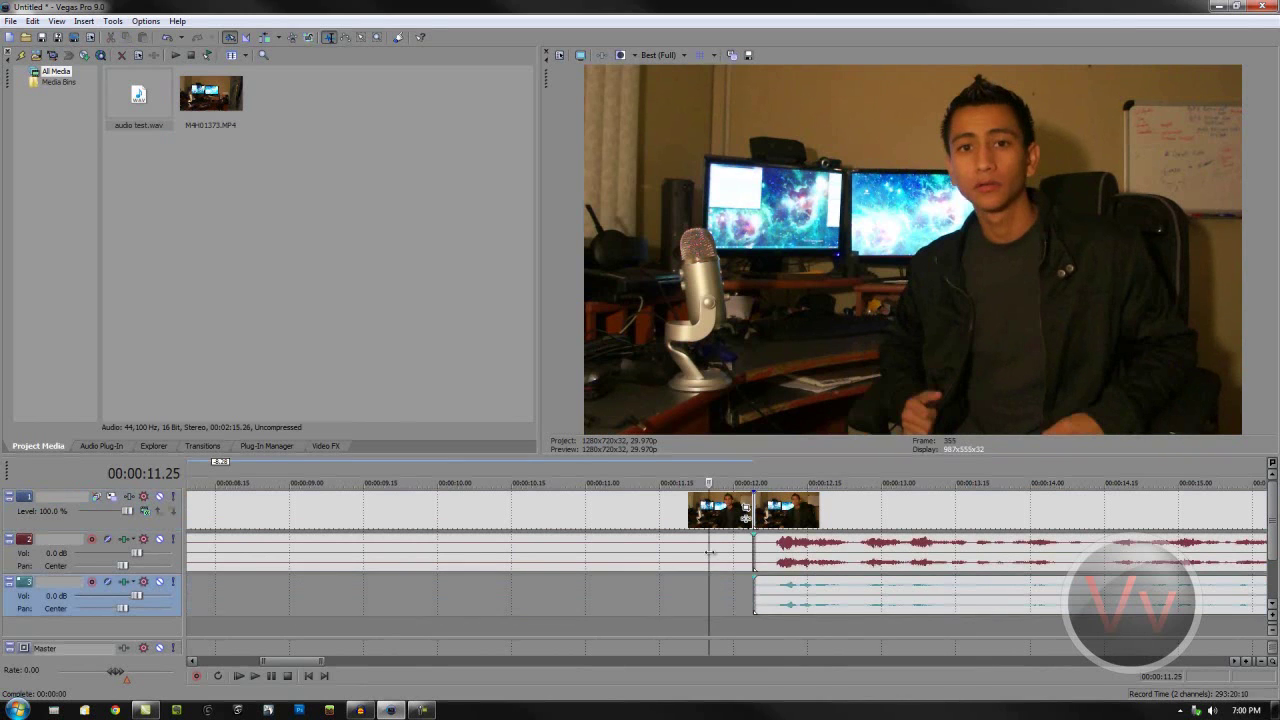
drag(674, 512, 743, 515)
- Remove the red camera audio clip from its group and delete it
scroll(687, 518, down, 4)
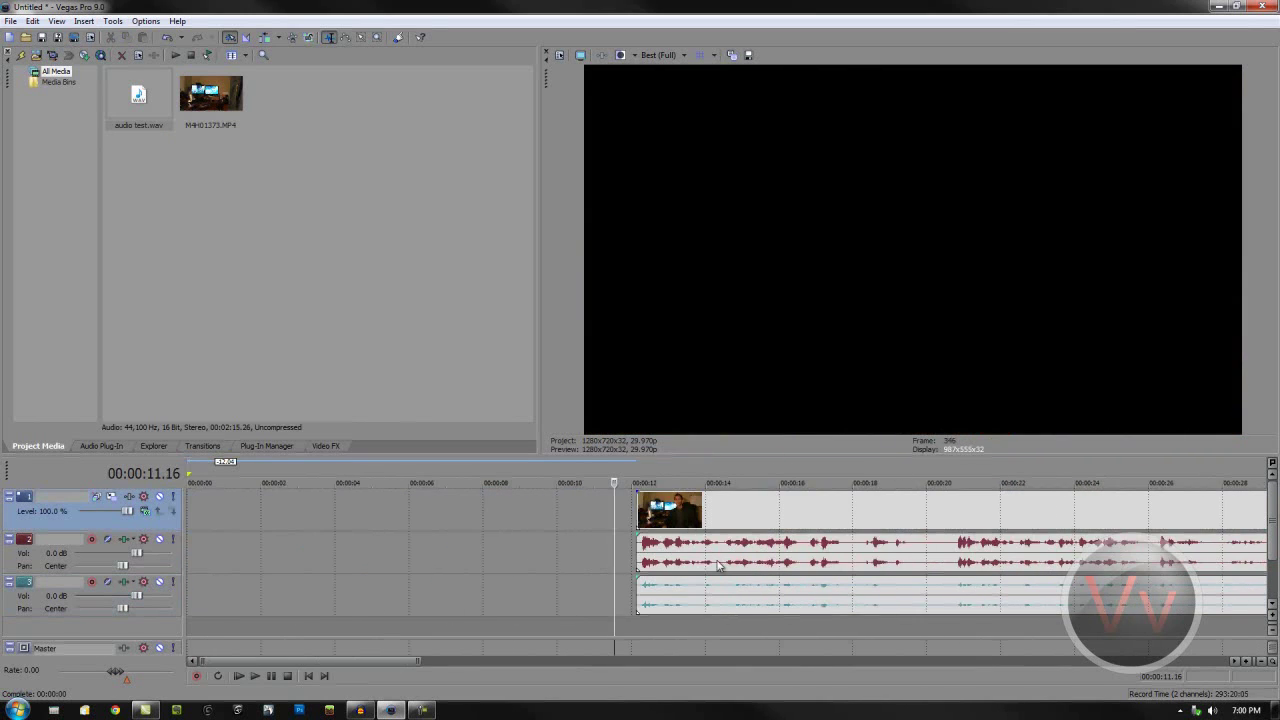
click(719, 566)
right_click(721, 558)
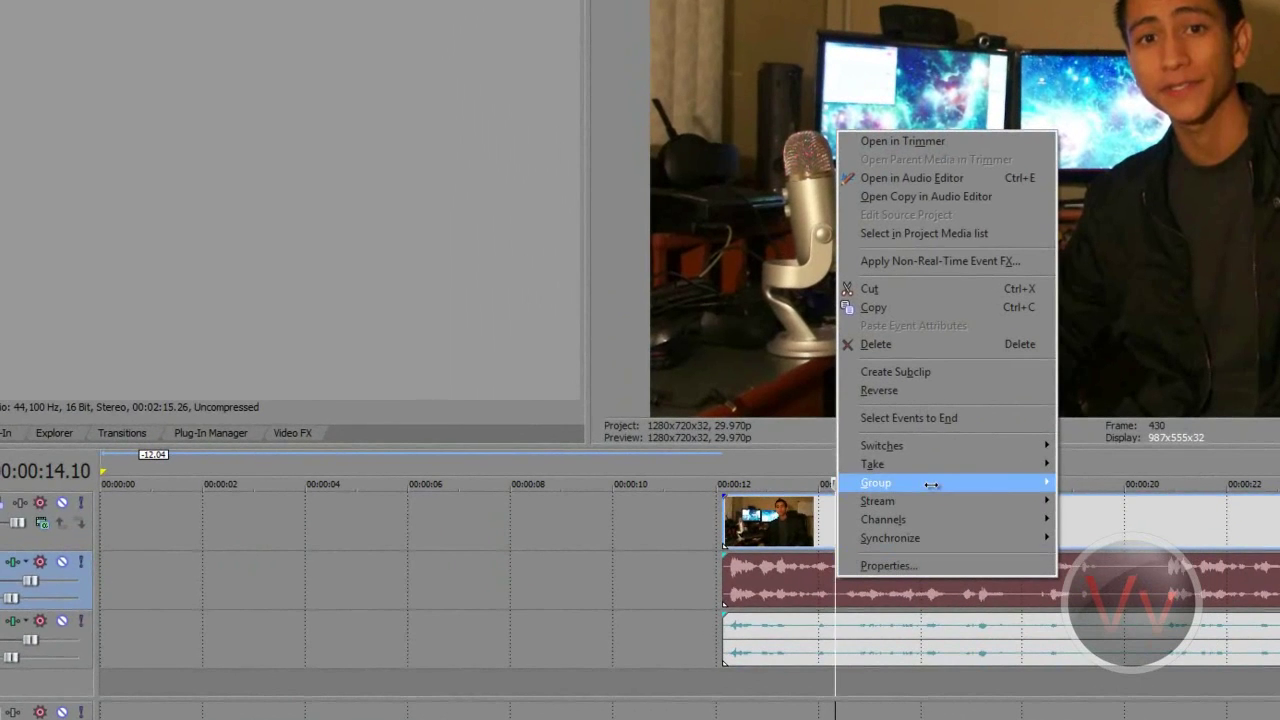
mouse_move(930, 484)
click(1083, 512)
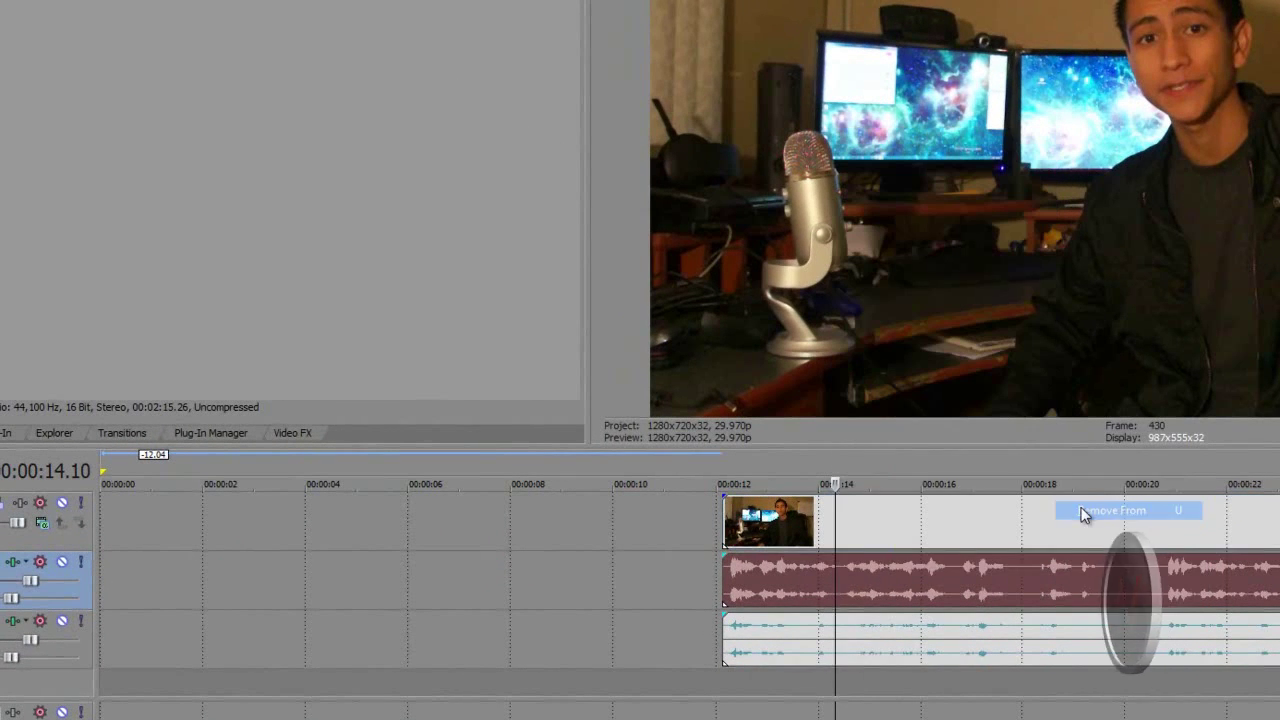
click(785, 563)
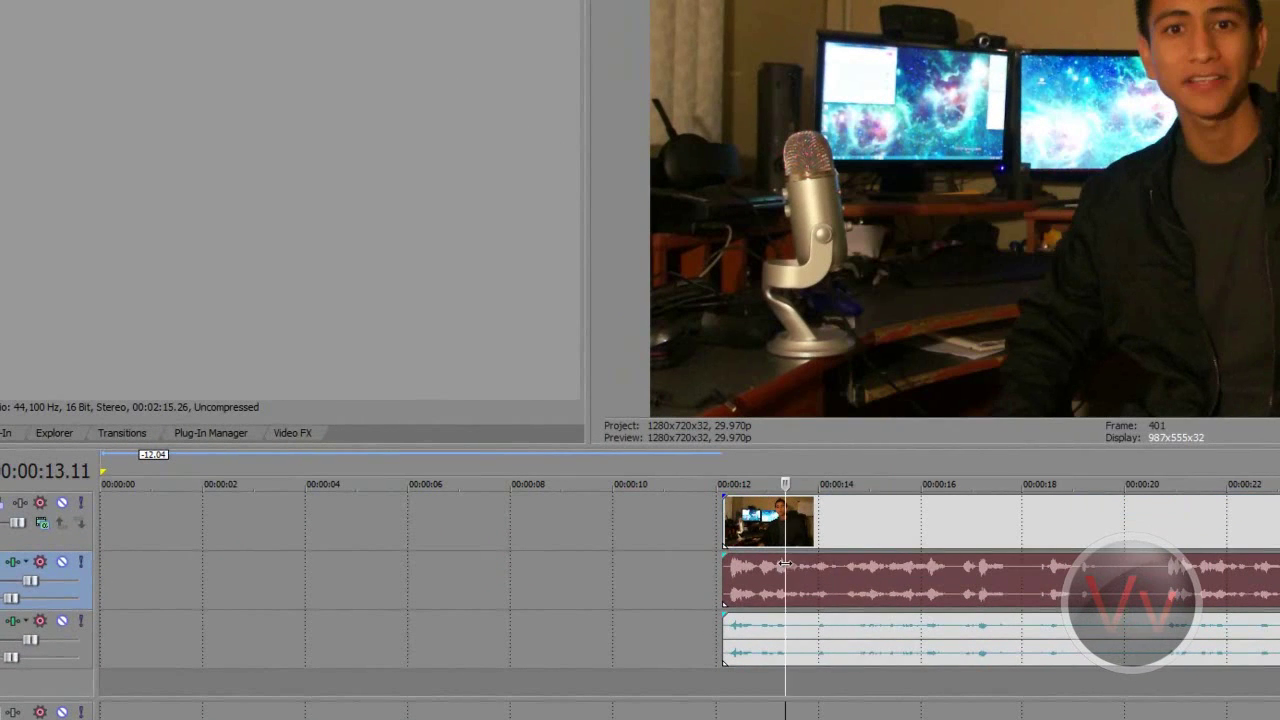
key(Delete)
- Move the remaining microphone audio up onto track 2
drag(856, 647, 855, 594)
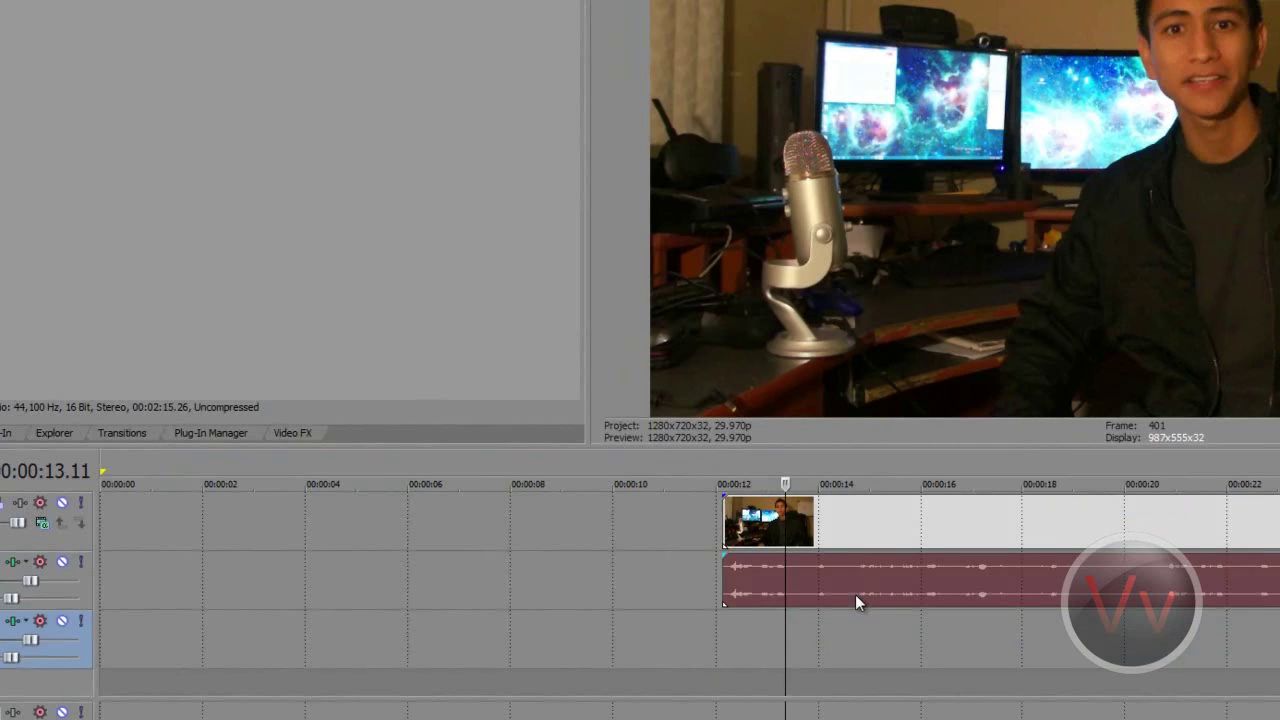
click(852, 526)
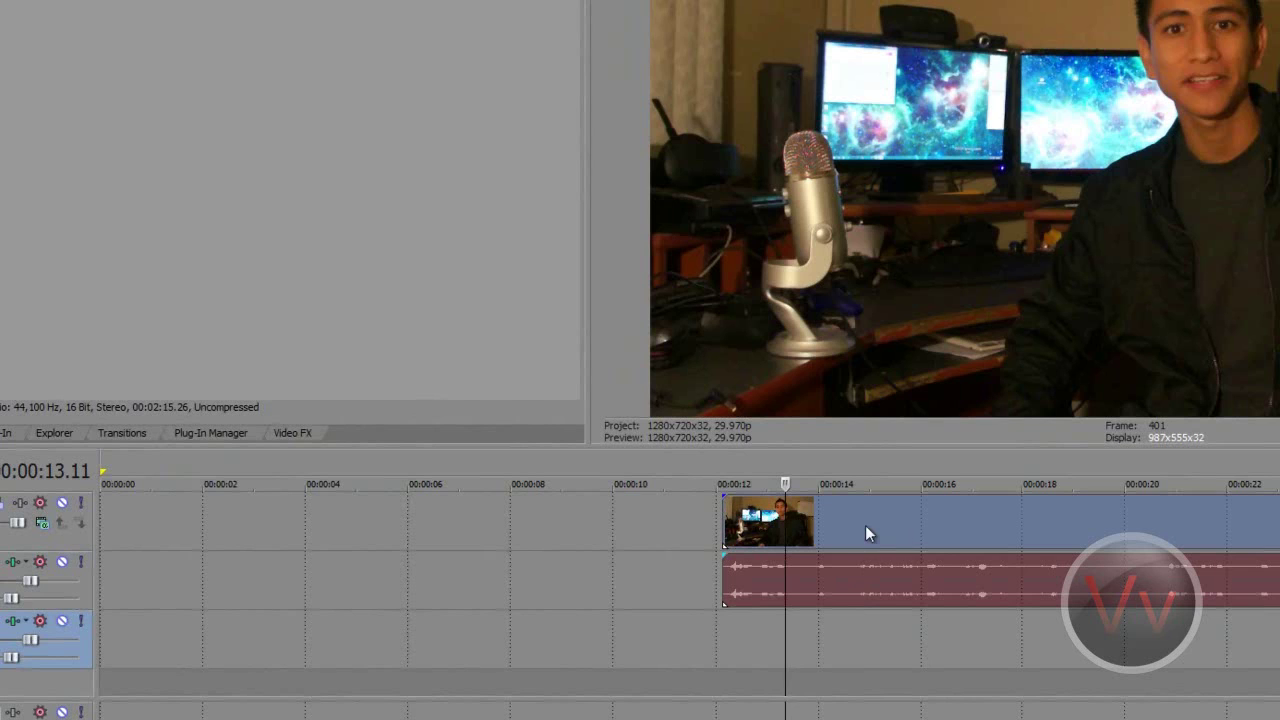
click(878, 580)
- Group the video clip and its synced audio clip into a new group
click(807, 648)
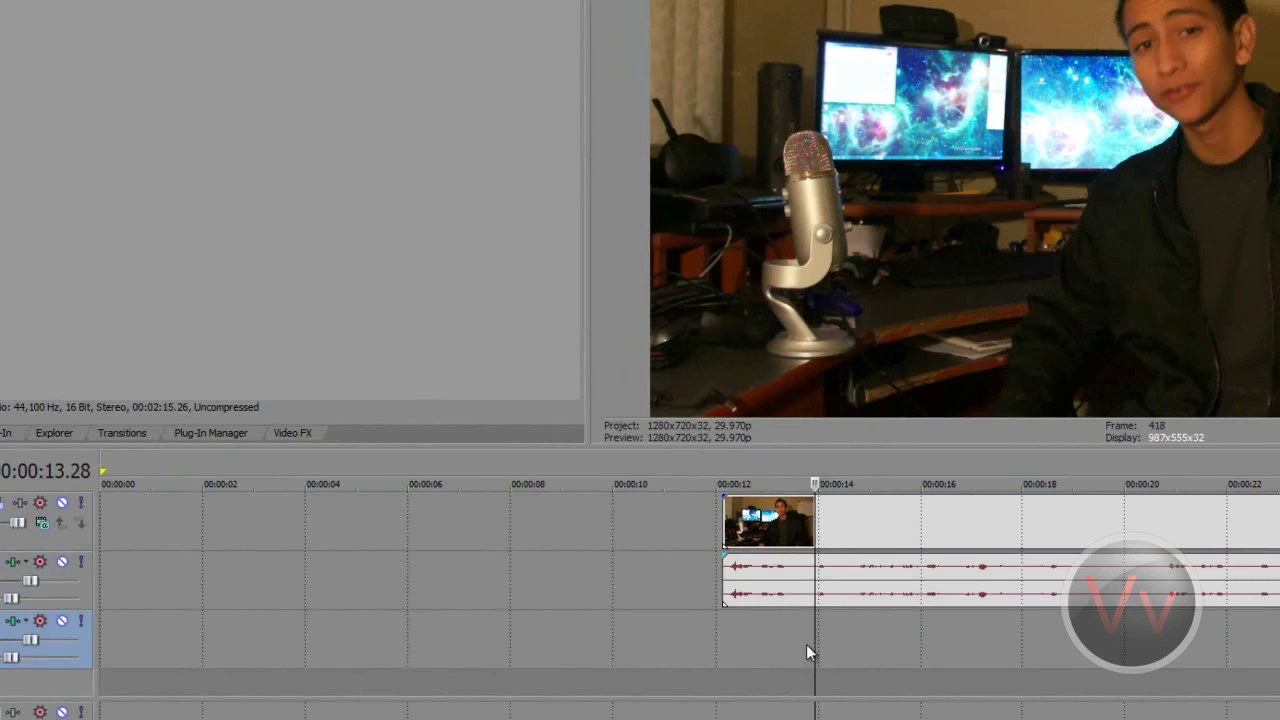
click(831, 582)
click(878, 527)
right_click(878, 527)
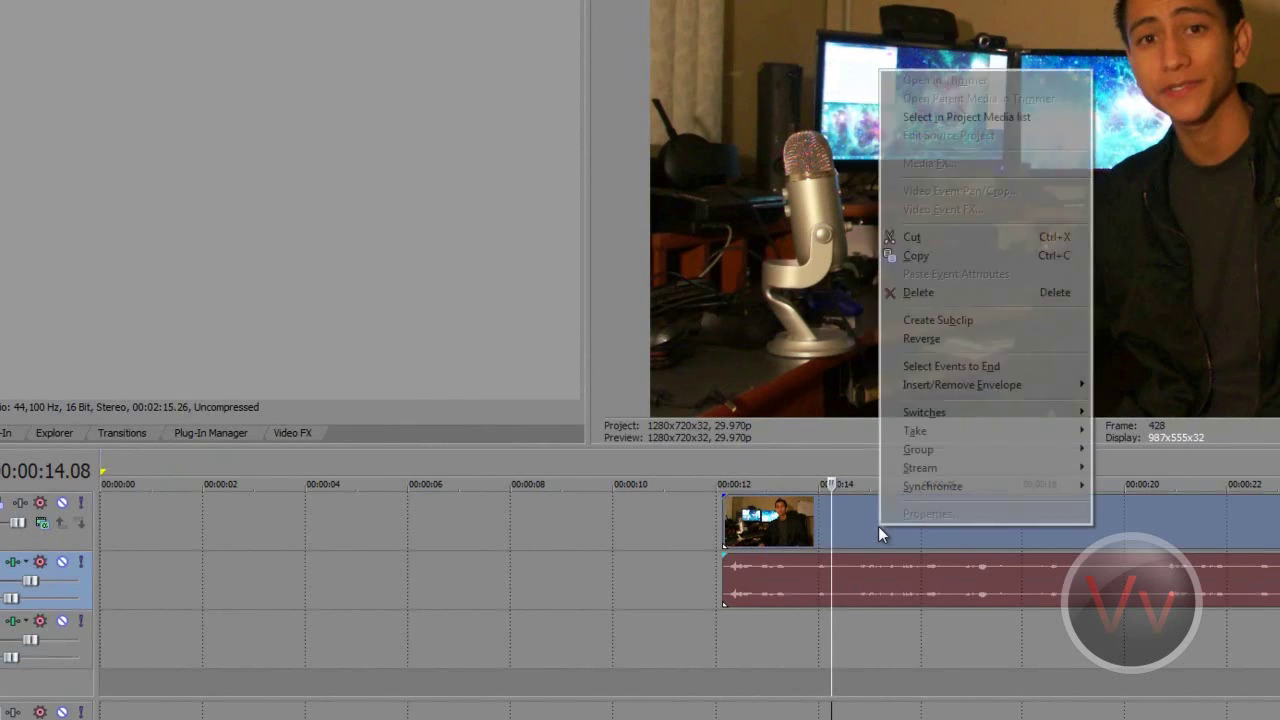
mouse_move(945, 450)
click(1131, 452)
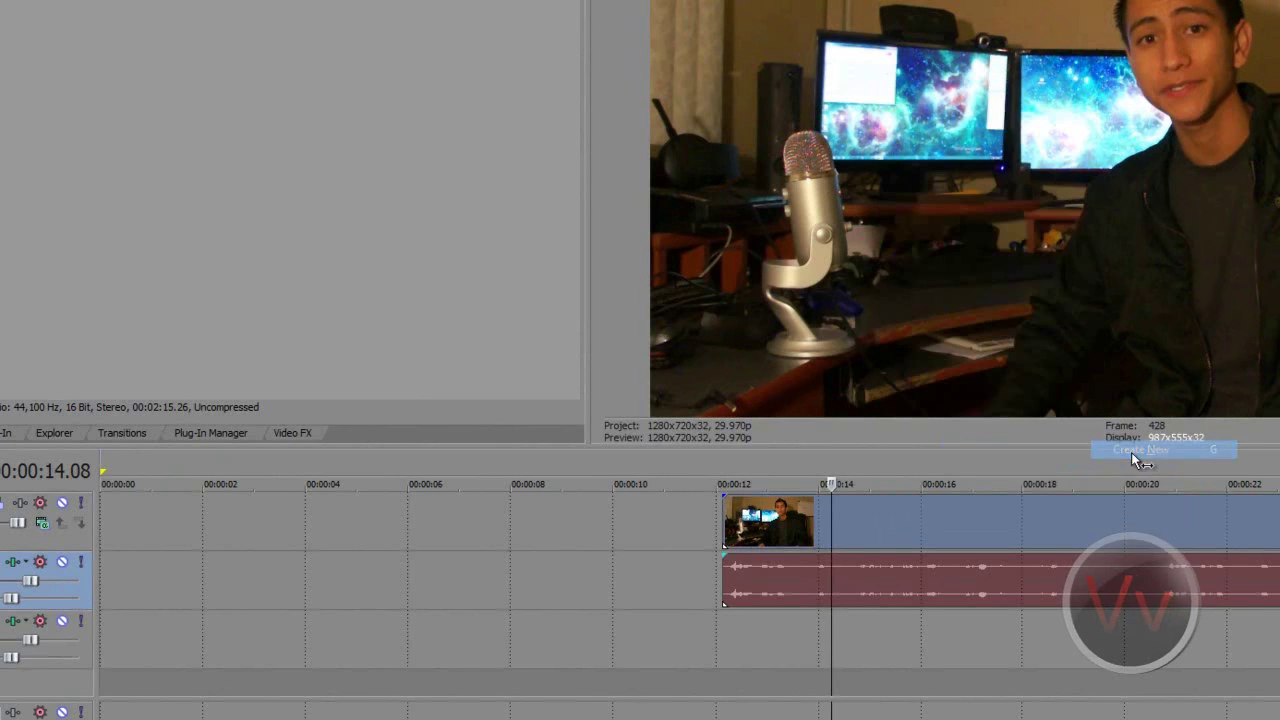
- Move the grouped clips to 00:00:00.00 and return the cursor to the start
drag(834, 583, 846, 560)
scroll(480, 571, down, 5)
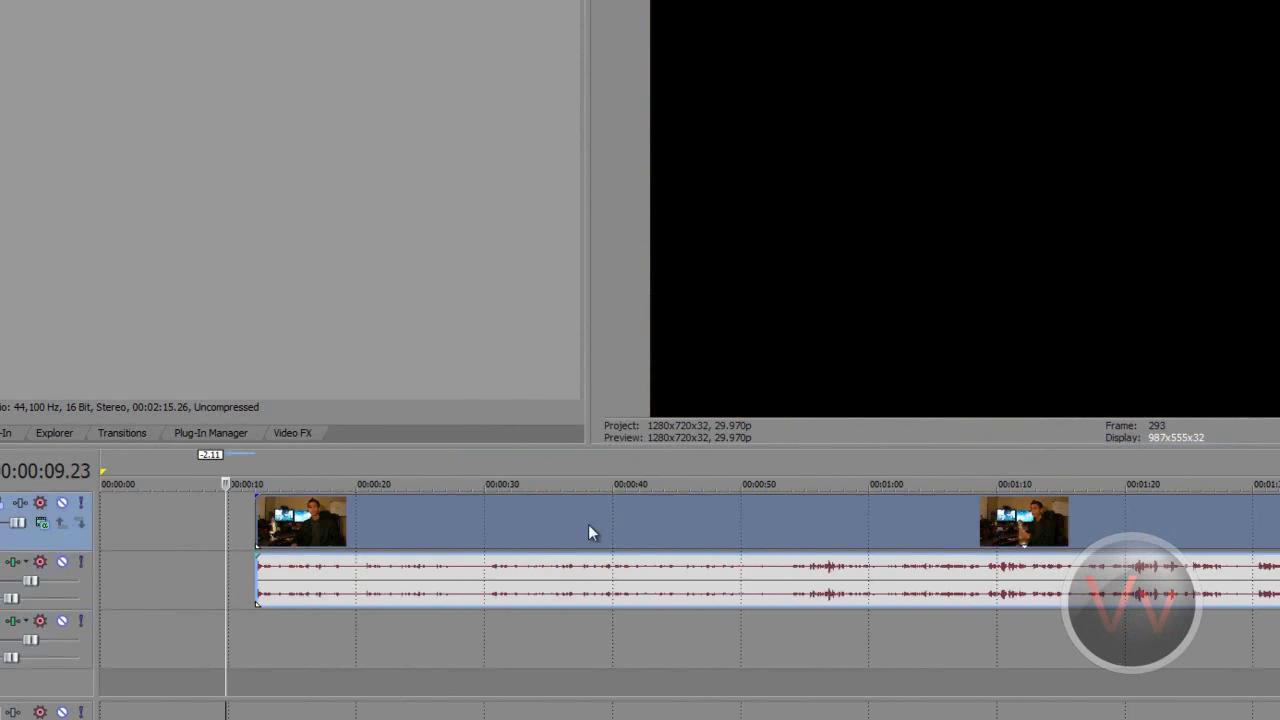
drag(588, 527, 285, 528)
key(Home)
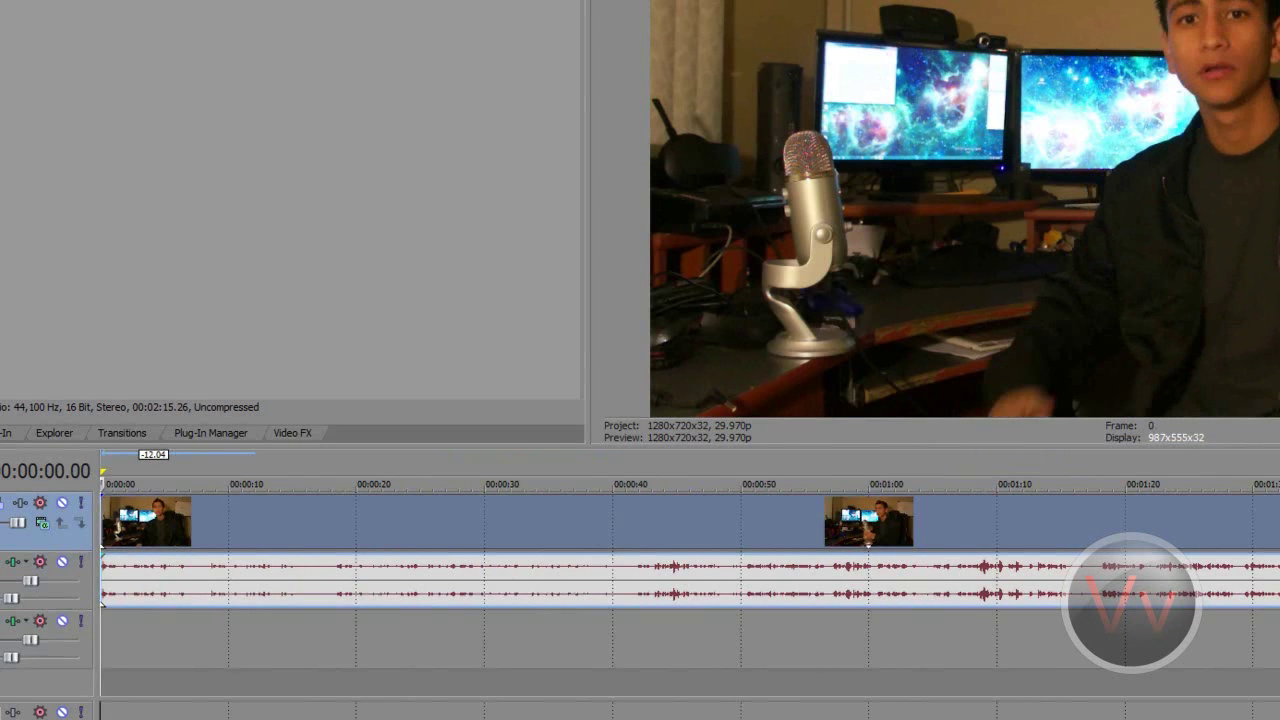
- Delete the empty track 3, then play back and pause the synced video with its audio
right_click(3, 645)
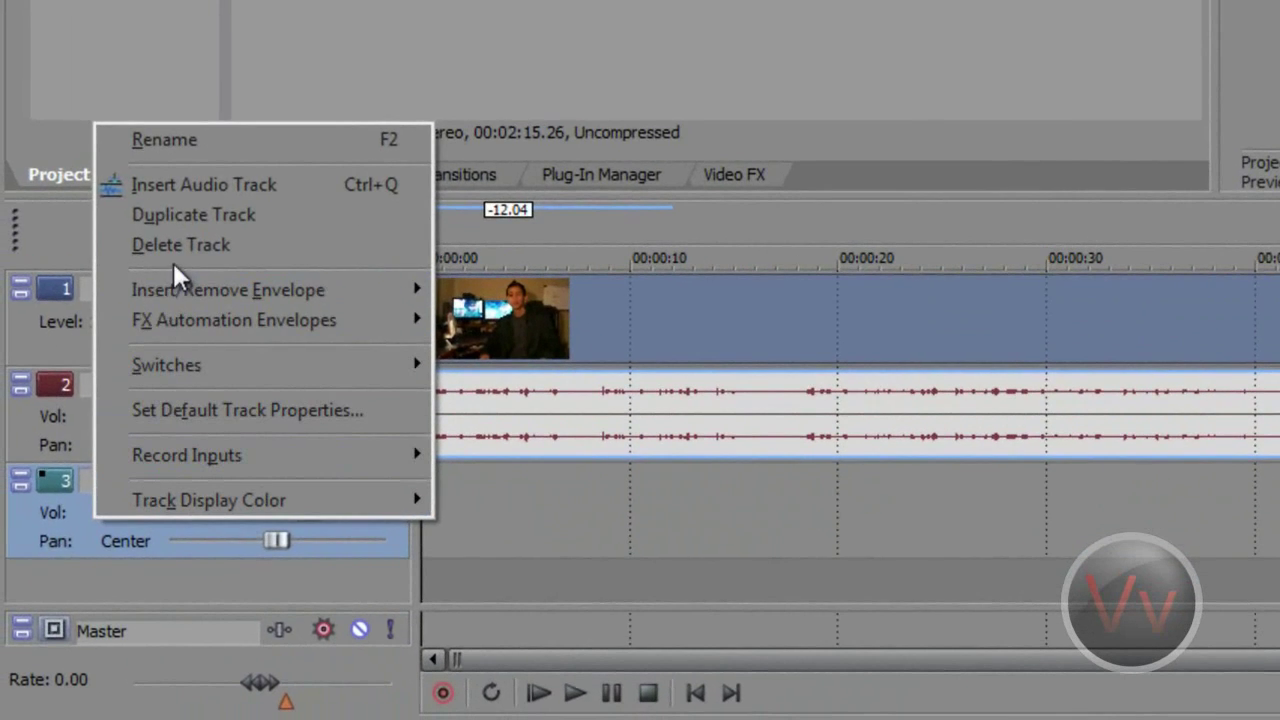
click(175, 250)
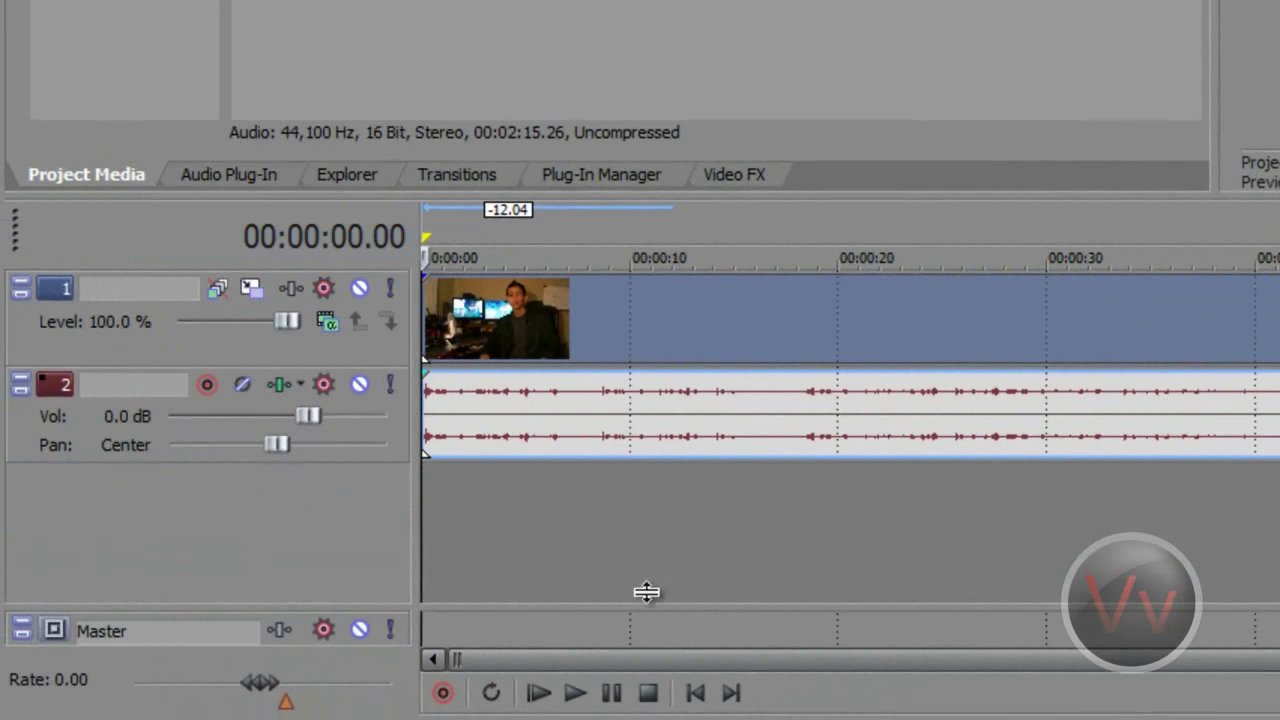
click(575, 693)
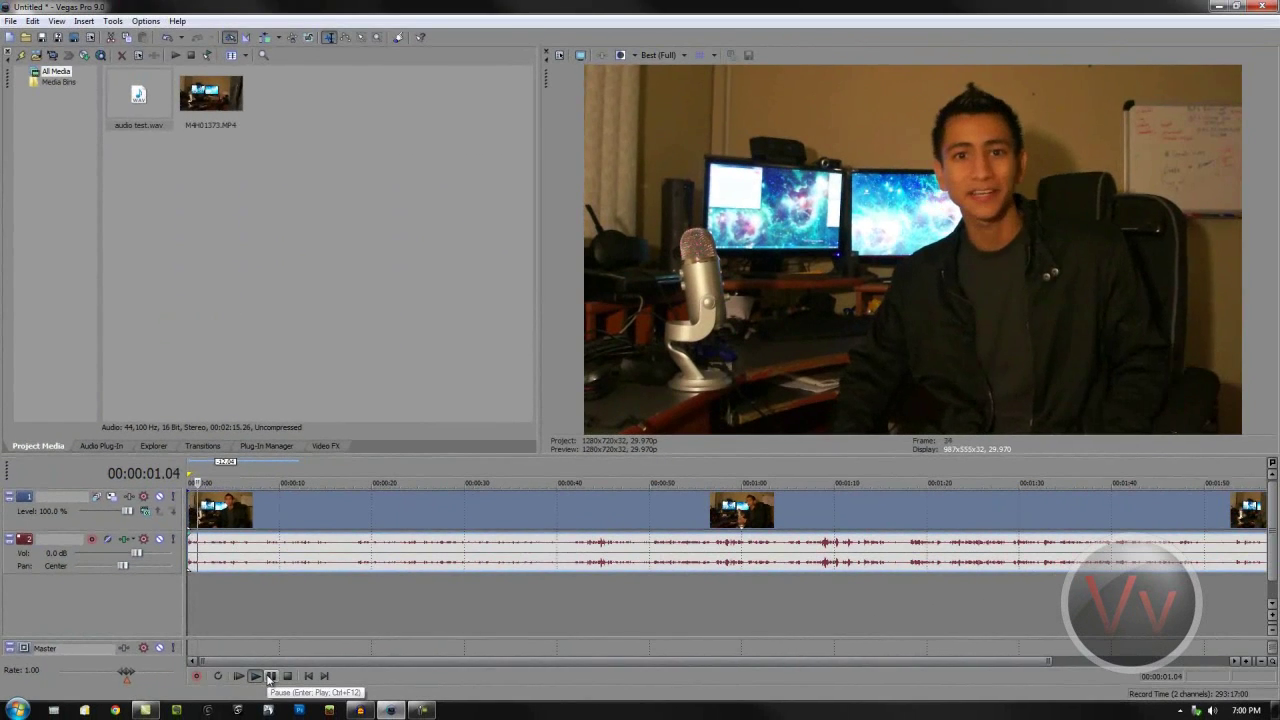
click(269, 679)
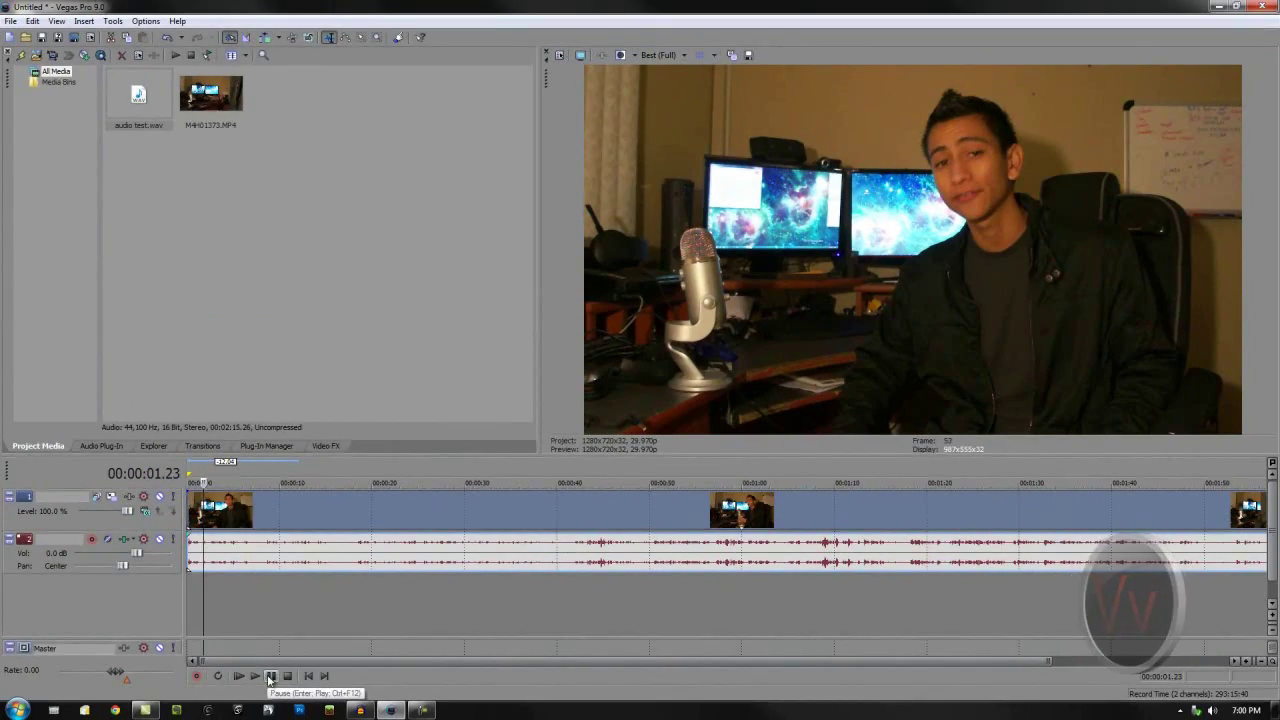
click(309, 677)
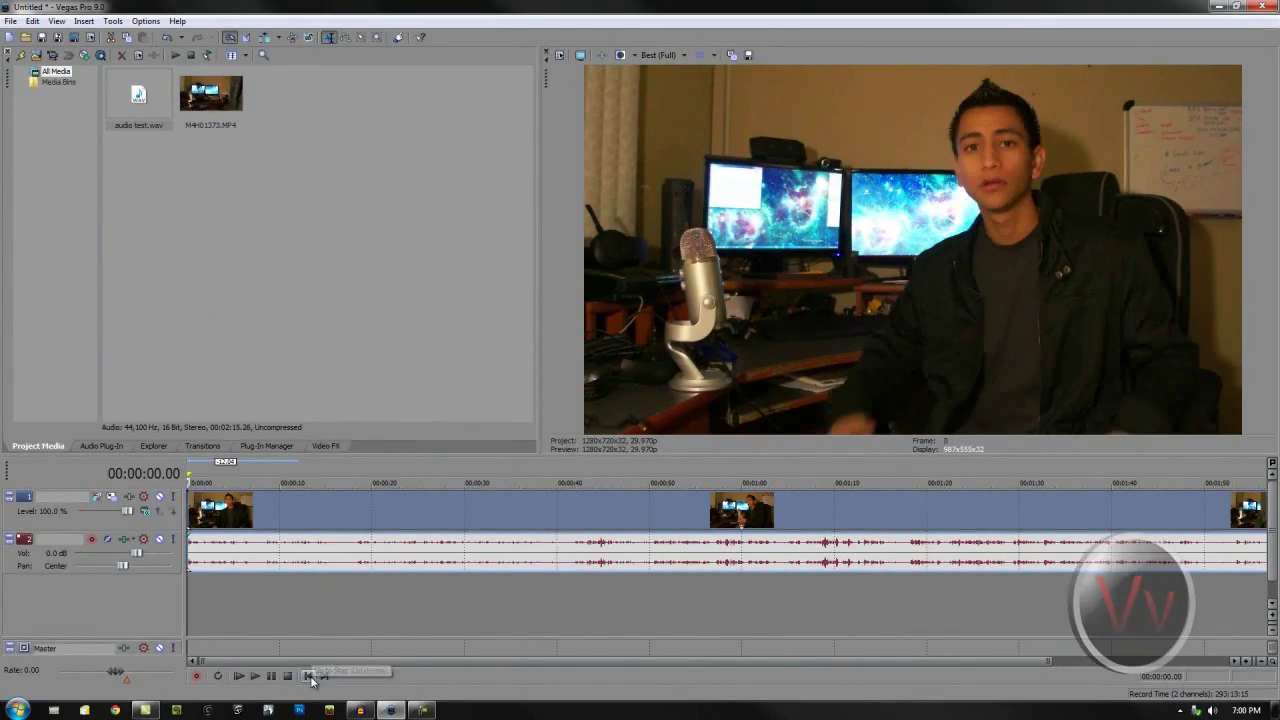